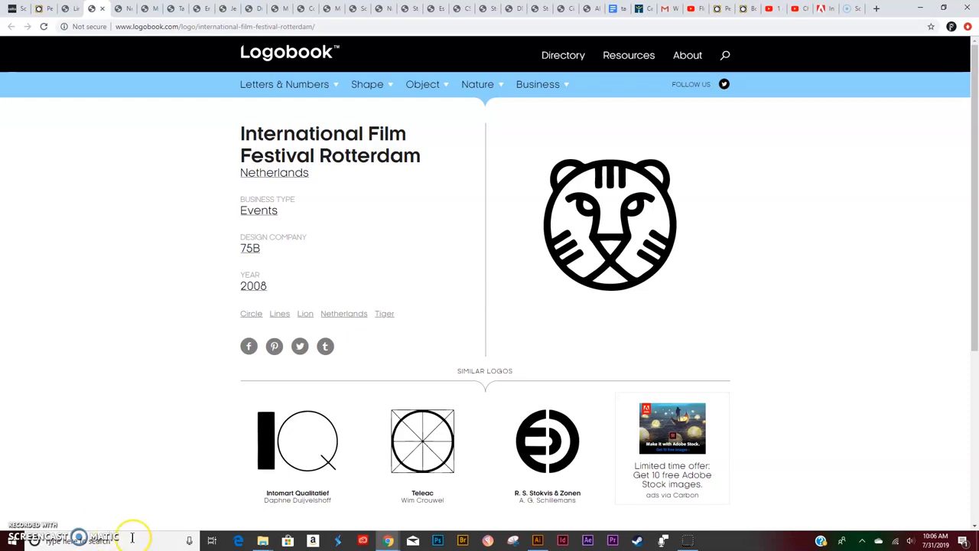
Step: Switch to Illustrator and create a new landscape Letter document, 792 x 612 pt
click(539, 541)
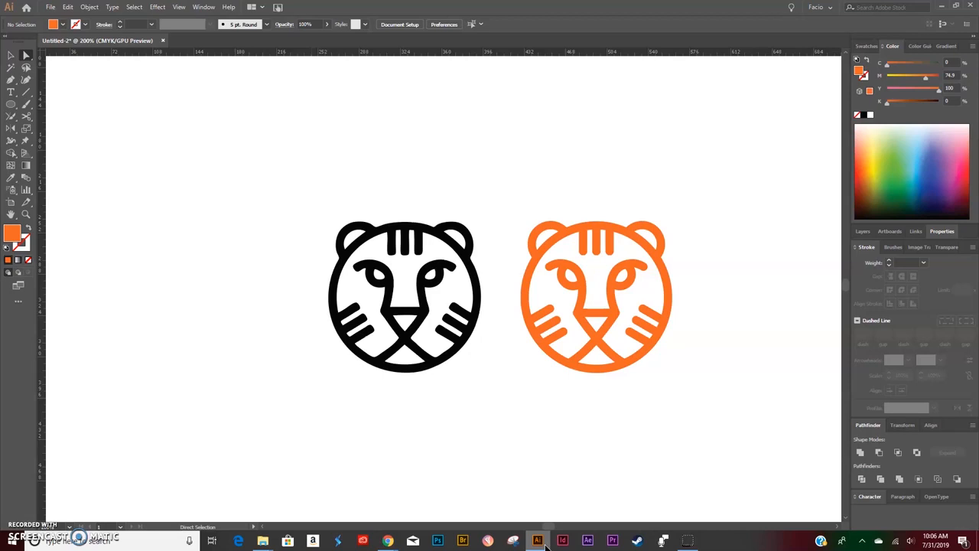
click(50, 7)
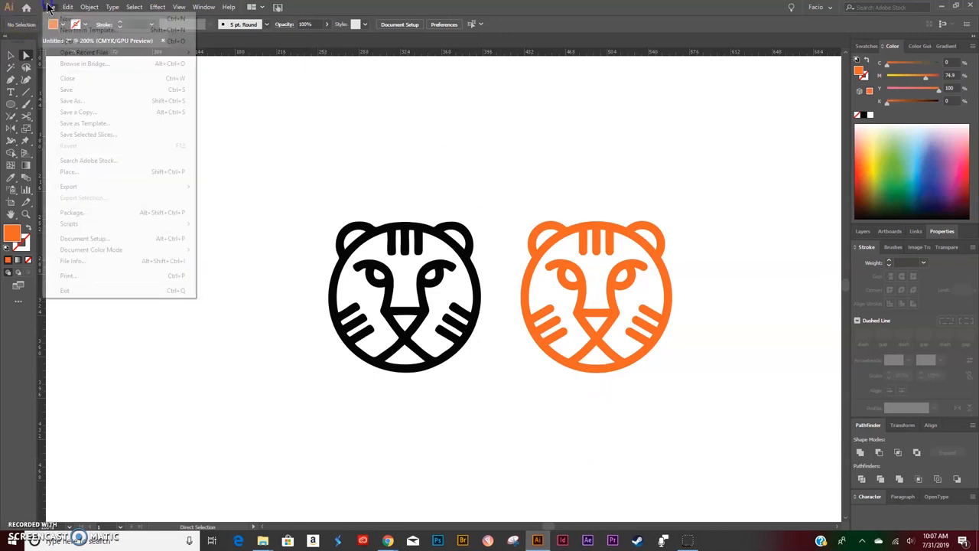
click(68, 19)
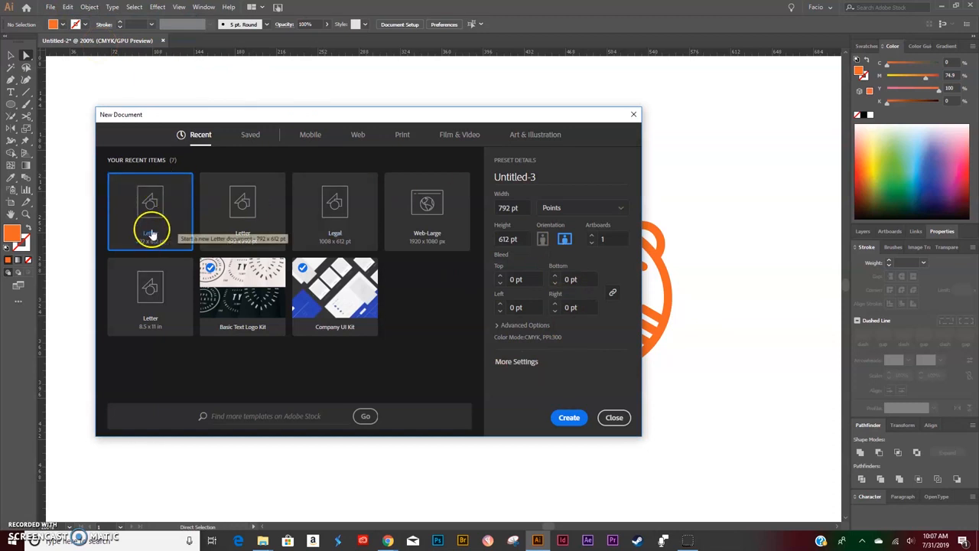
click(569, 417)
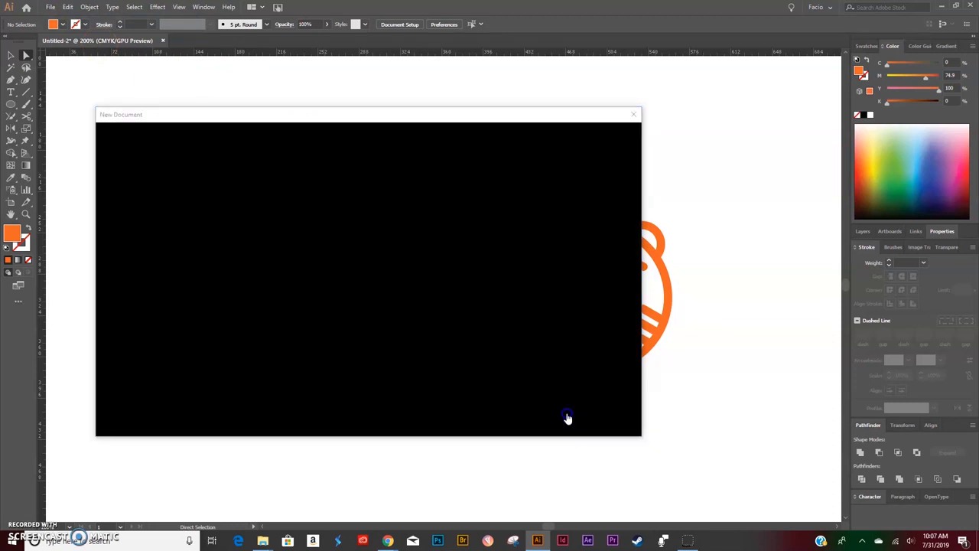
Step: Place the International_Film_Festival_Rotterdam_logo SVG file on the artboard, slightly left of its centre
click(49, 7)
click(95, 173)
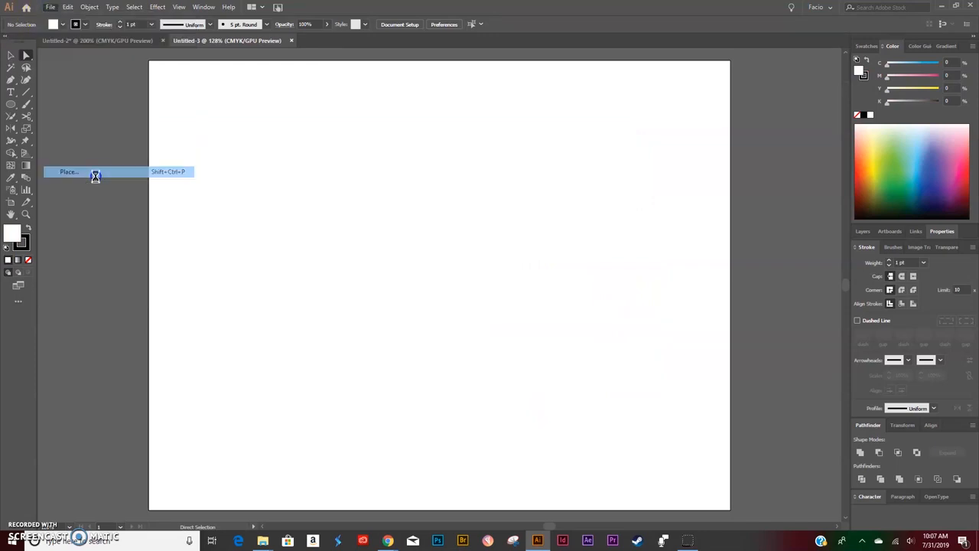
click(246, 107)
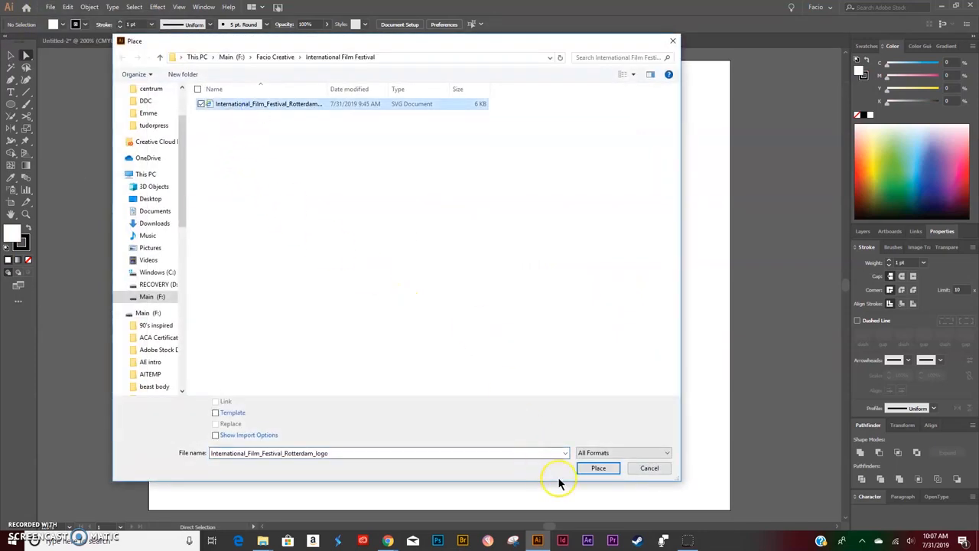
click(583, 466)
click(345, 236)
key(a)
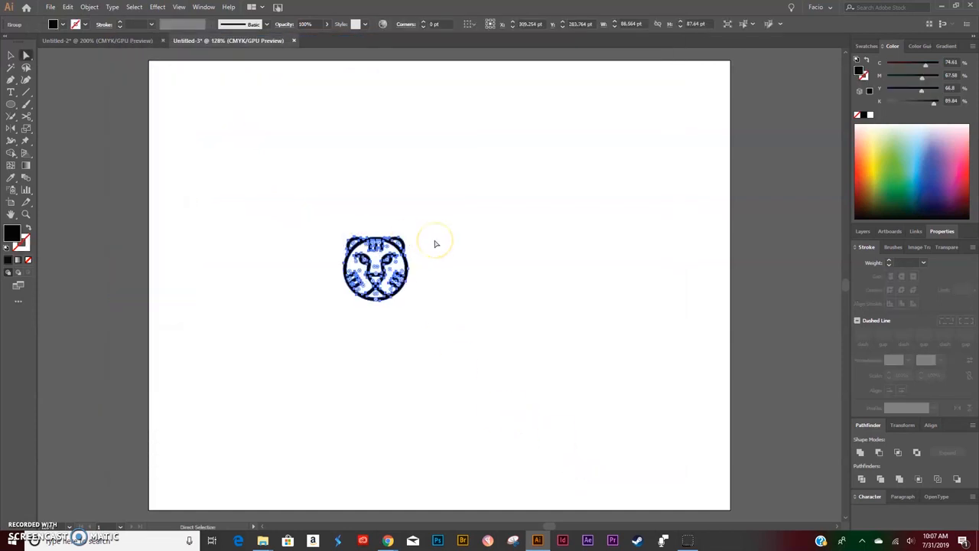
Step: Scale the placed tiger logo uniformly to 150%, with corners, strokes and effects scaled too
key(s)
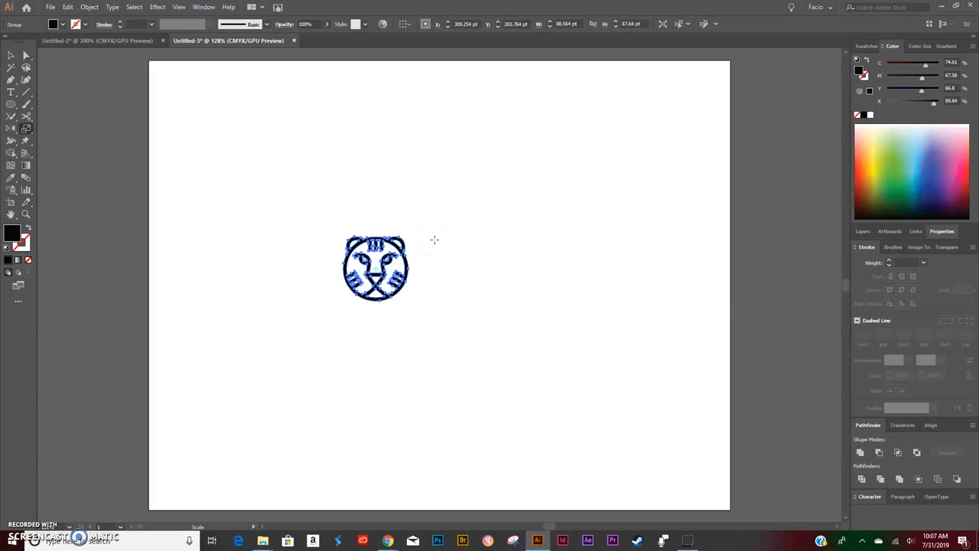
key(Return)
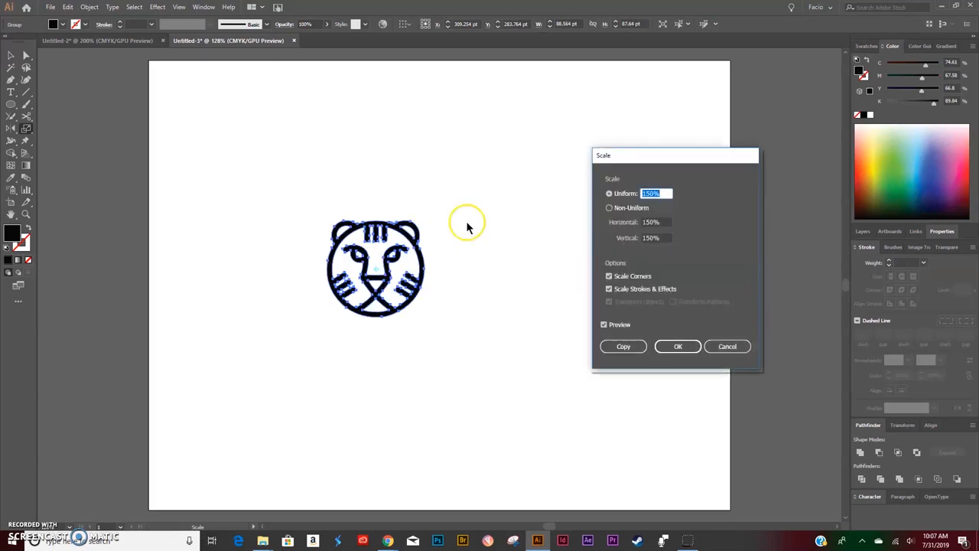
click(609, 196)
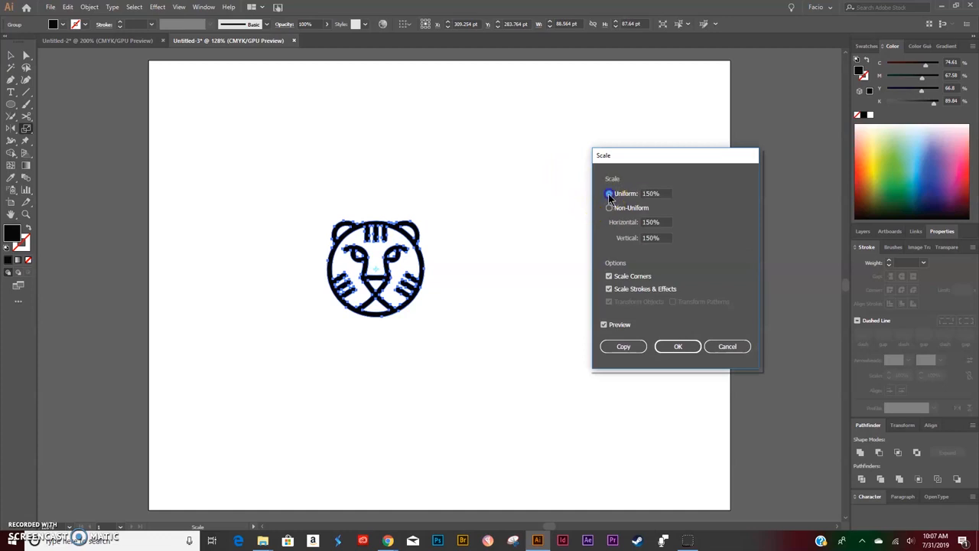
click(609, 207)
click(609, 193)
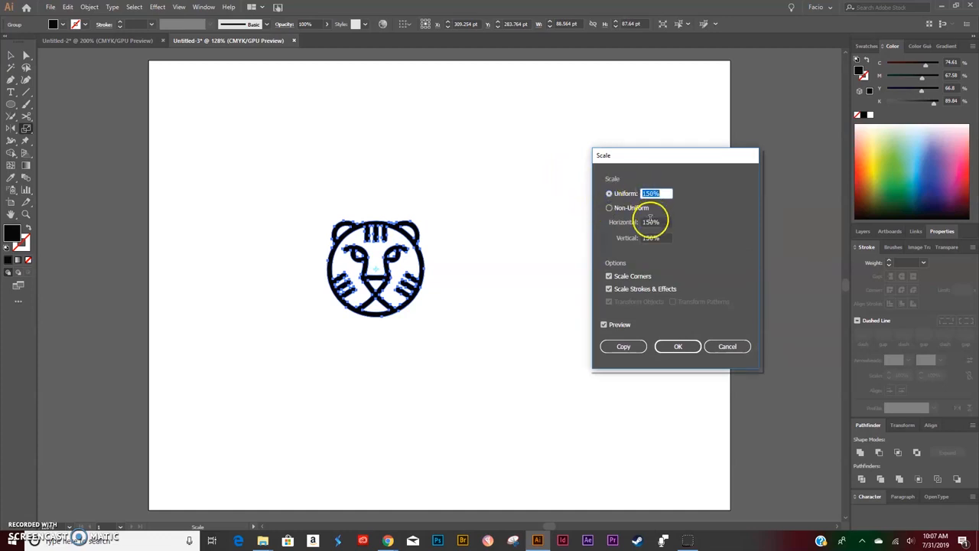
click(604, 327)
click(604, 327)
click(603, 327)
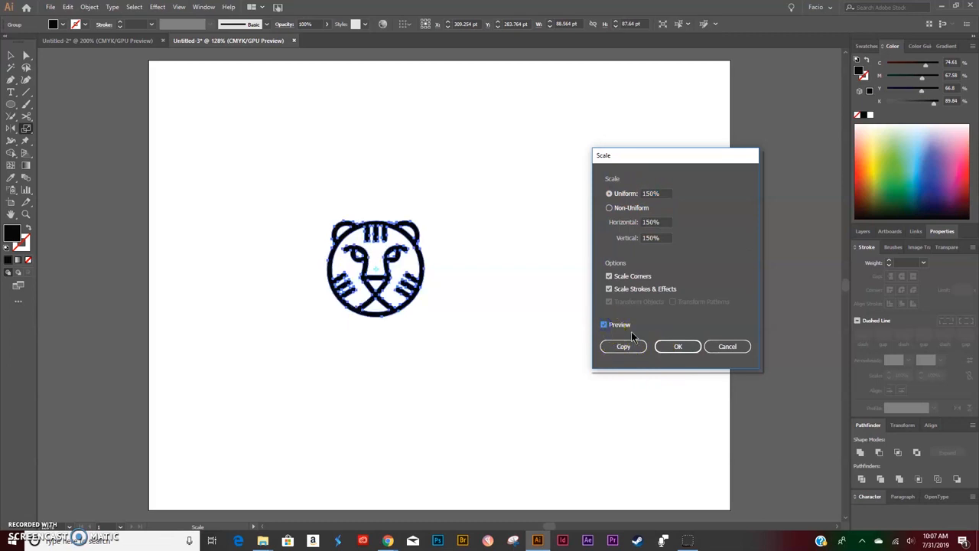
click(678, 345)
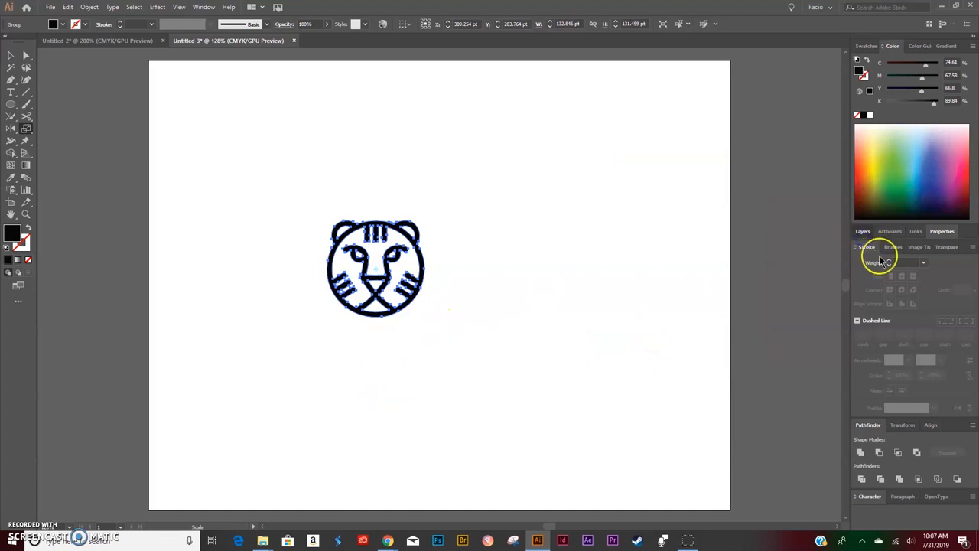
Step: Rename the logo's layer as "Original Logo" and lock it
click(863, 232)
double_click(902, 162)
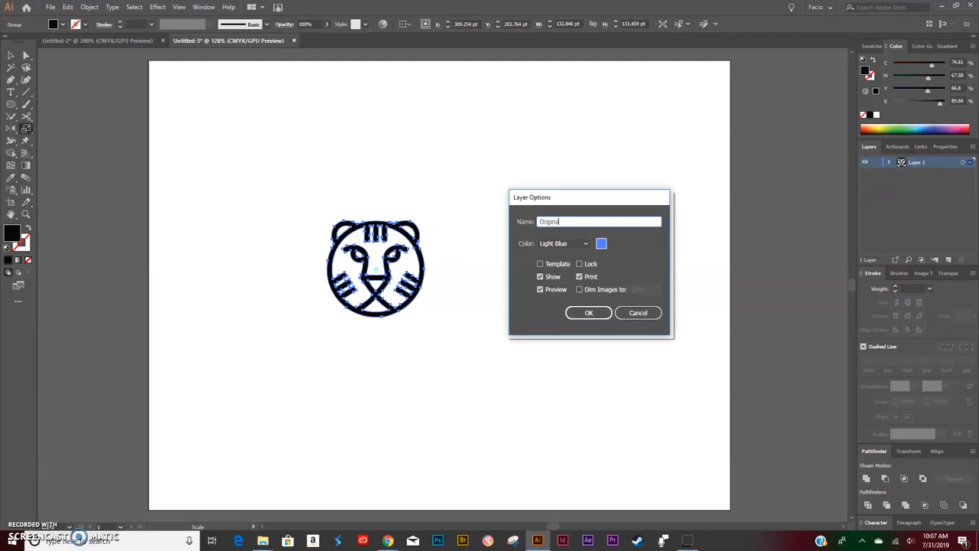
text(Original Logo)
click(579, 264)
click(588, 312)
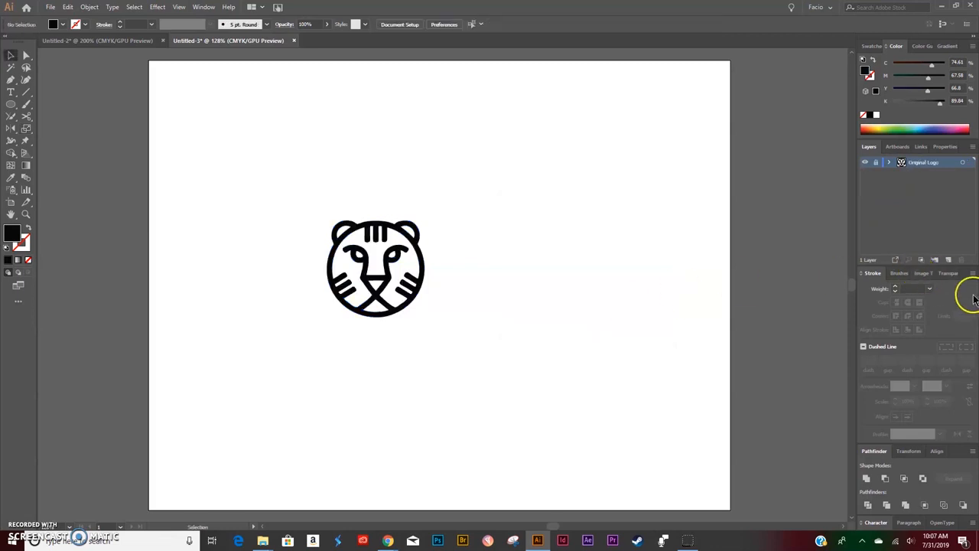
Step: Add a new layer and draw a 132 x 132 pt circle on it to the right of the logo
click(948, 261)
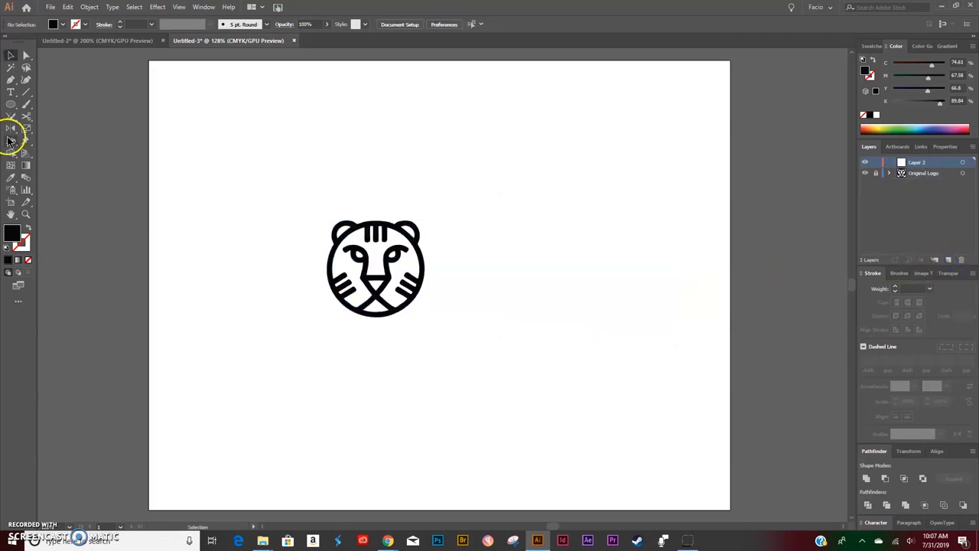
drag(11, 104, 61, 128)
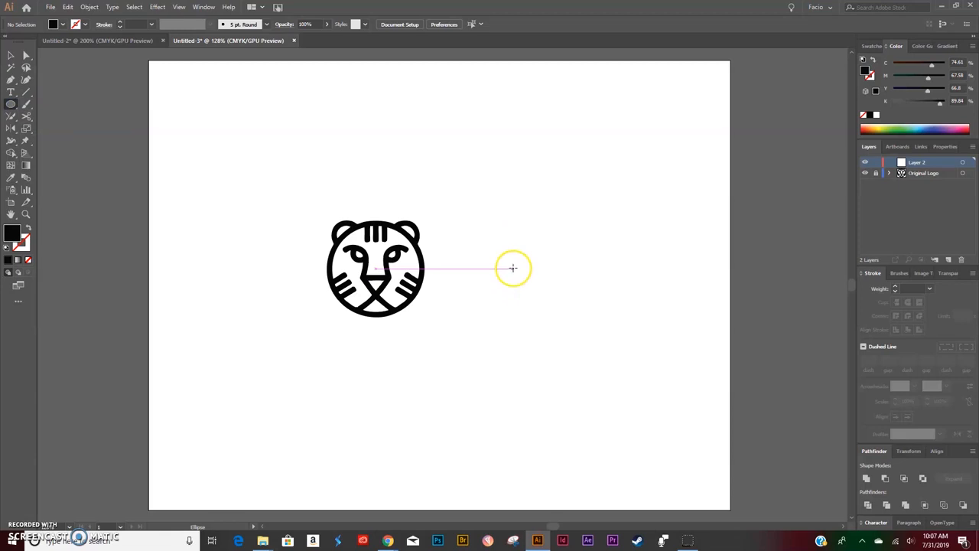
click(512, 267)
text(132)
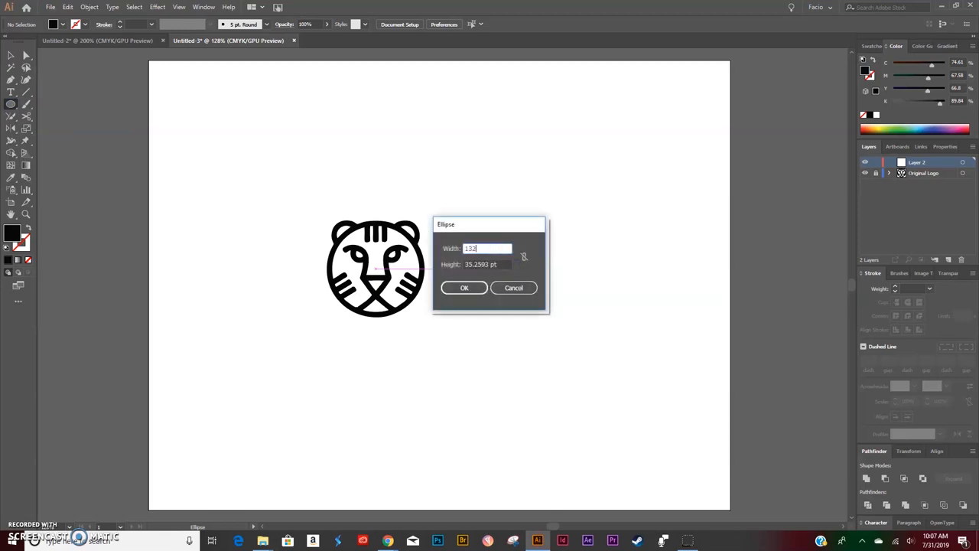
click(510, 265)
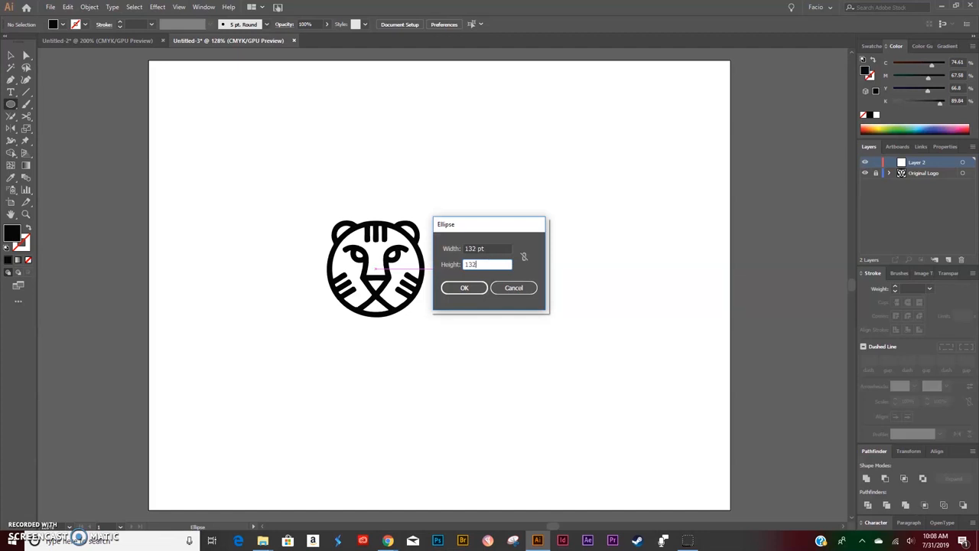
key(Return)
key(v)
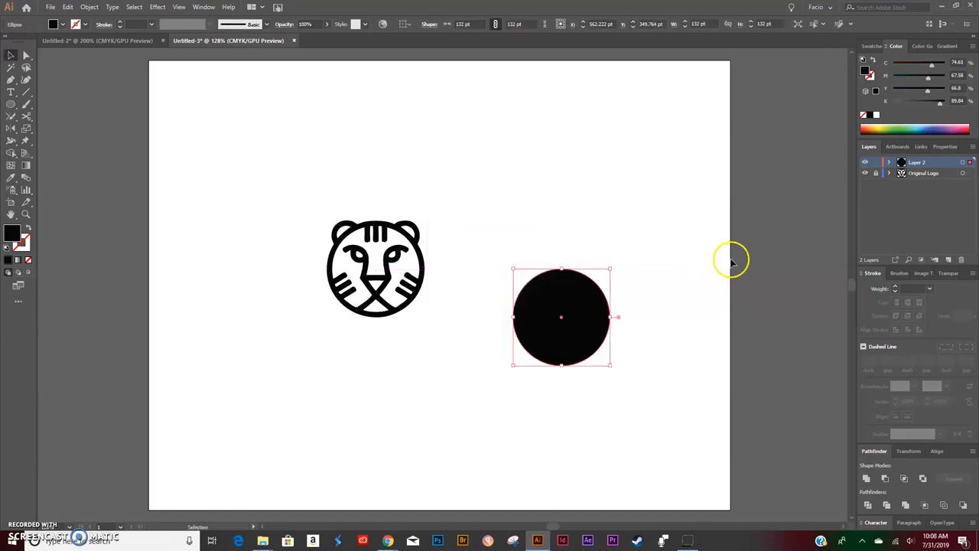
Step: Fill the circle with olive yellow (about C 31, M 27, Y 100, K 1) and move it level with the tiger logo
click(882, 128)
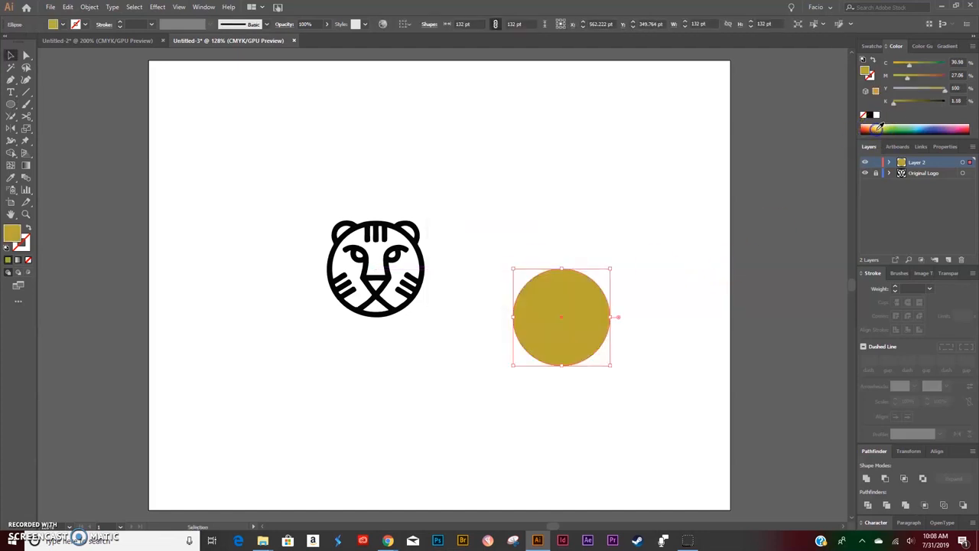
click(697, 306)
drag(599, 331, 599, 280)
click(514, 306)
click(568, 295)
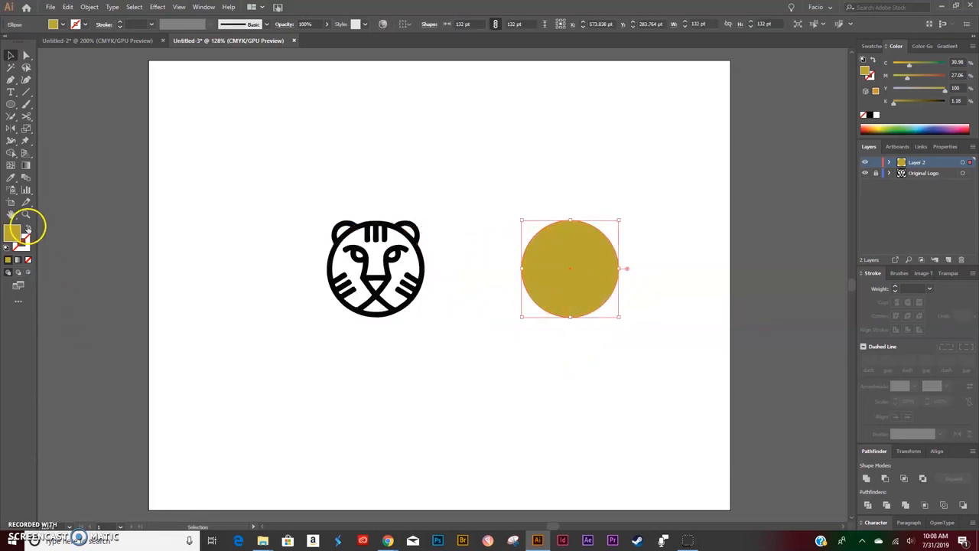
Step: Swap the circle's fill colour to its stroke and set the stroke weight to 7 pt
click(27, 228)
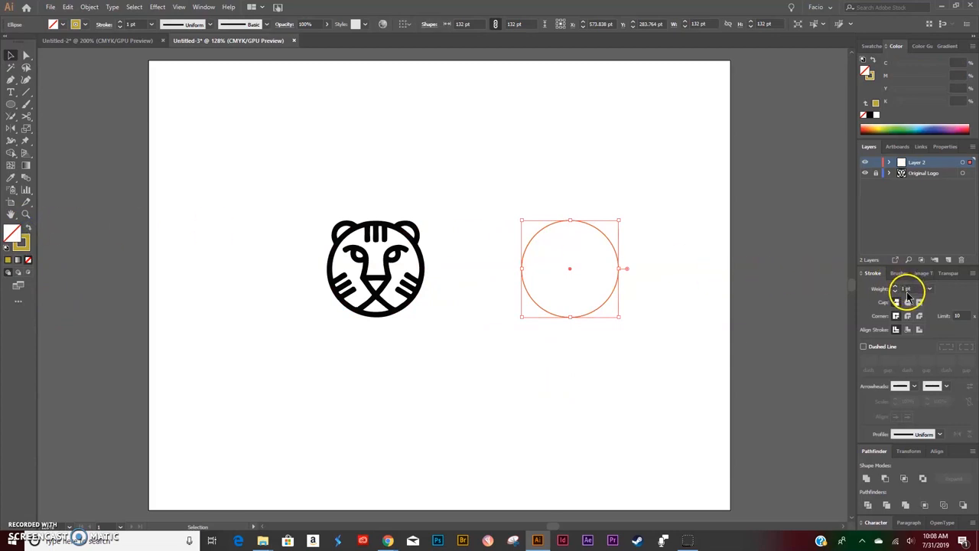
click(893, 289)
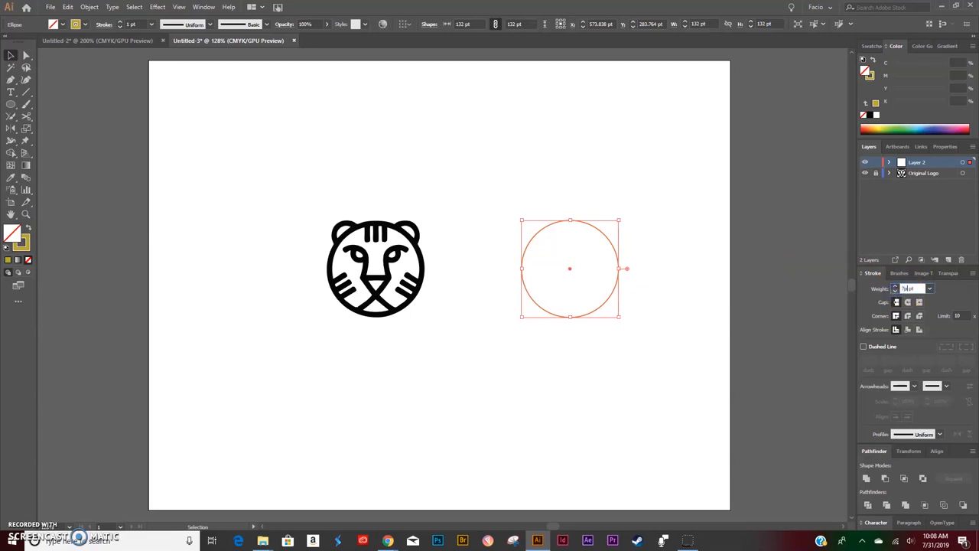
text(7)
key(Return)
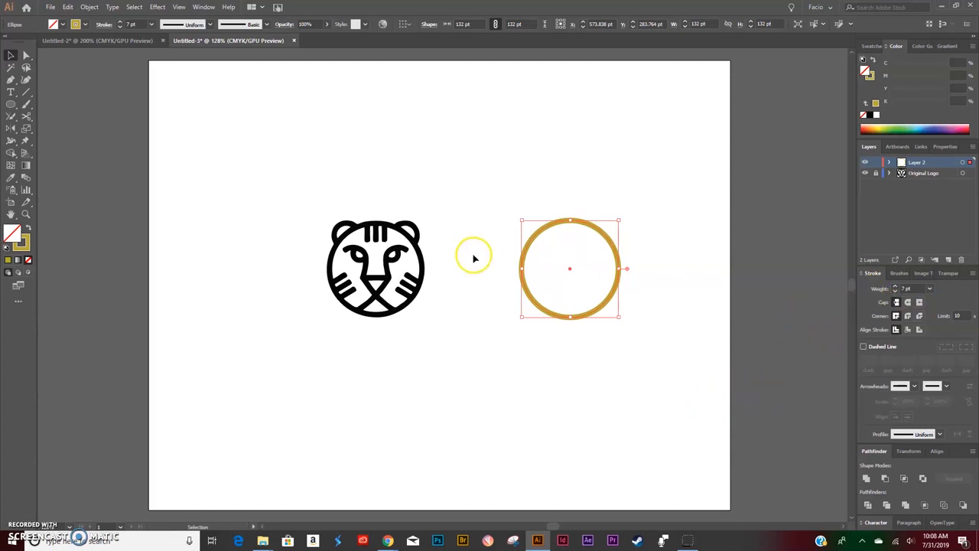
Step: Show the rulers and place a vertical and a horizontal guide through the circle's centre
key(ctrl+r)
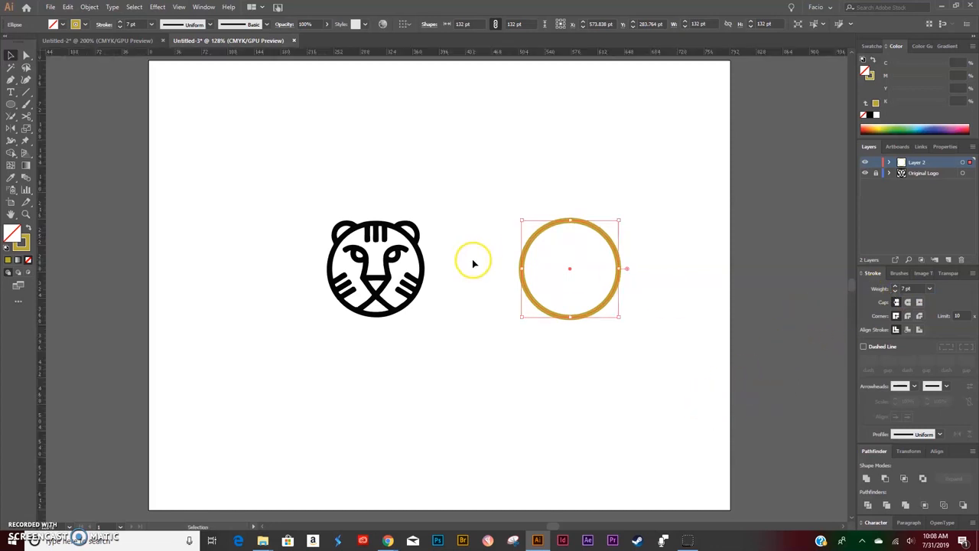
drag(39, 296, 571, 220)
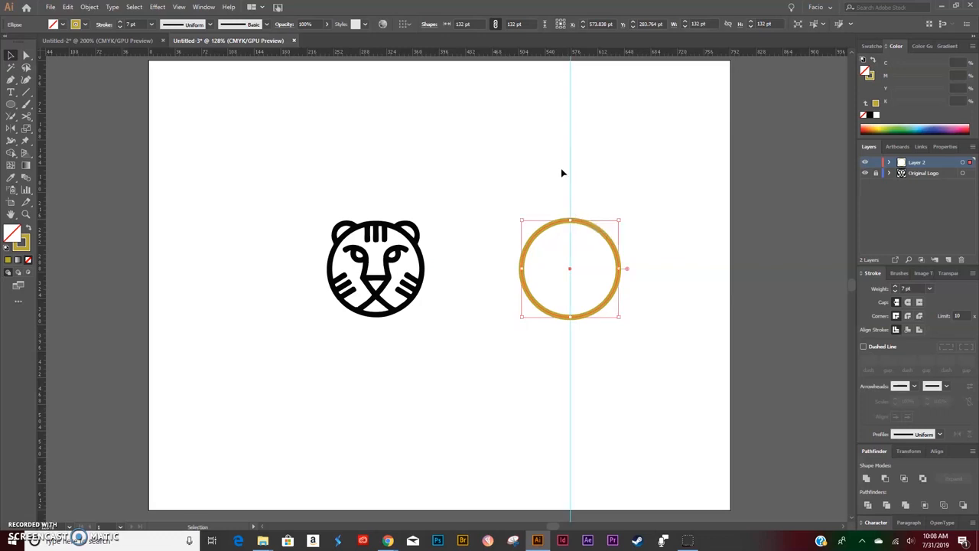
drag(518, 52, 521, 268)
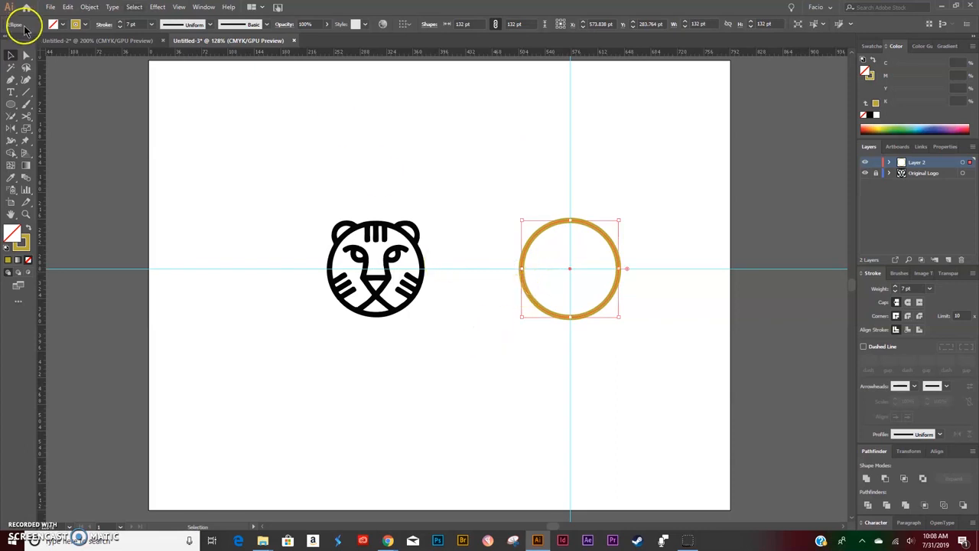
Step: Expand the circle's stroke into a filled ring shape
click(90, 7)
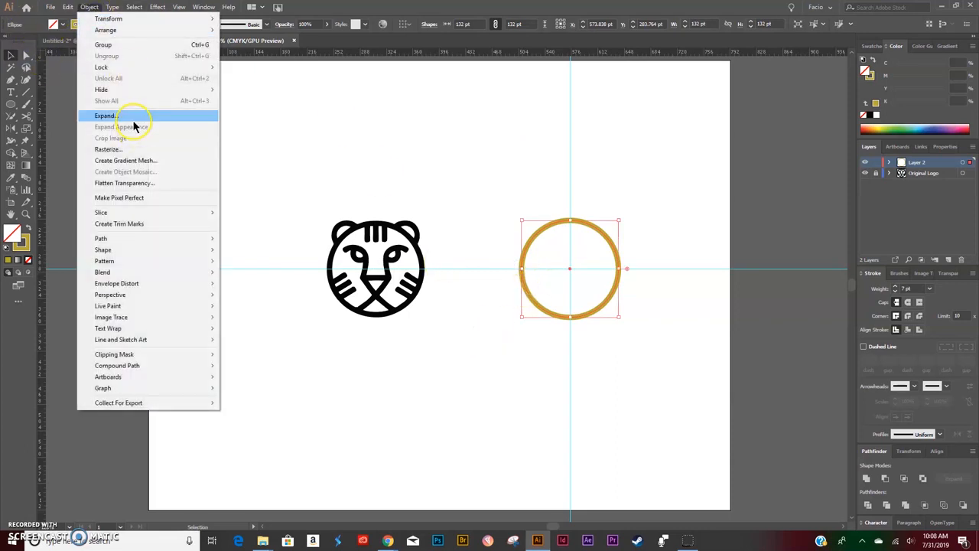
click(134, 115)
click(478, 330)
click(490, 333)
click(581, 301)
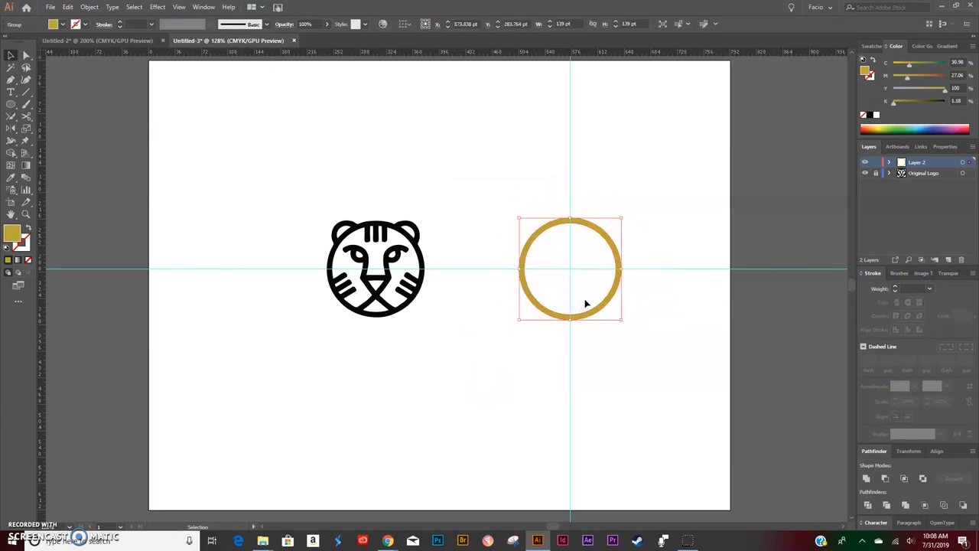
click(648, 226)
Step: Draw a vertical line about 29 pt long over the logo's middle forehead stripe and set its stroke weight to 7 pt
key(z)
drag(392, 245, 634, 161)
click(25, 93)
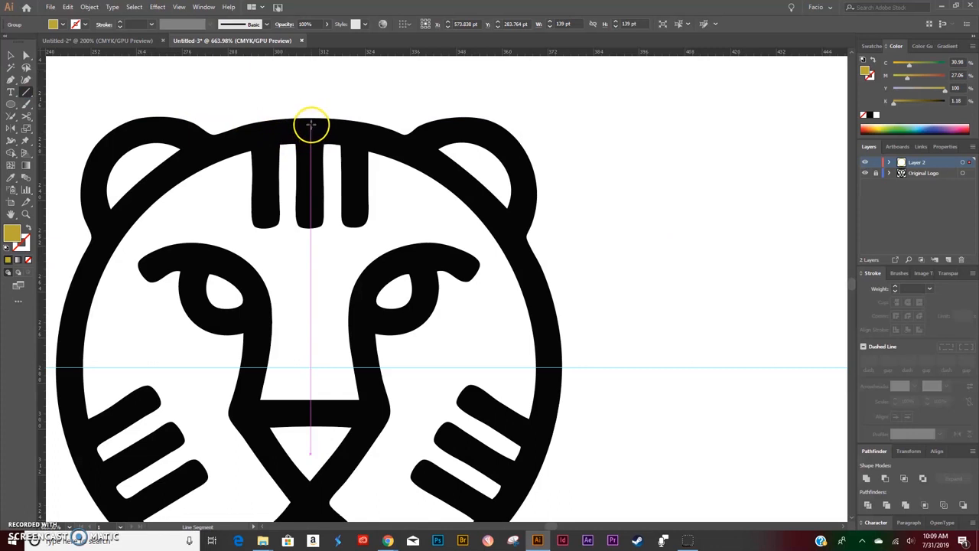
drag(311, 117, 309, 228)
key(v)
click(909, 288)
text(7)
key(Return)
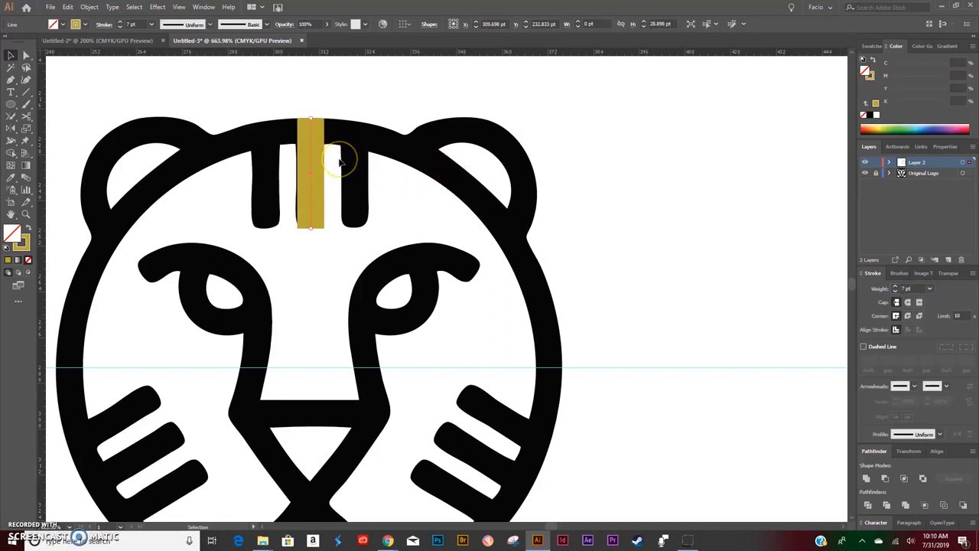
Step: Expand the line over the middle forehead stripe into a filled shape
click(89, 8)
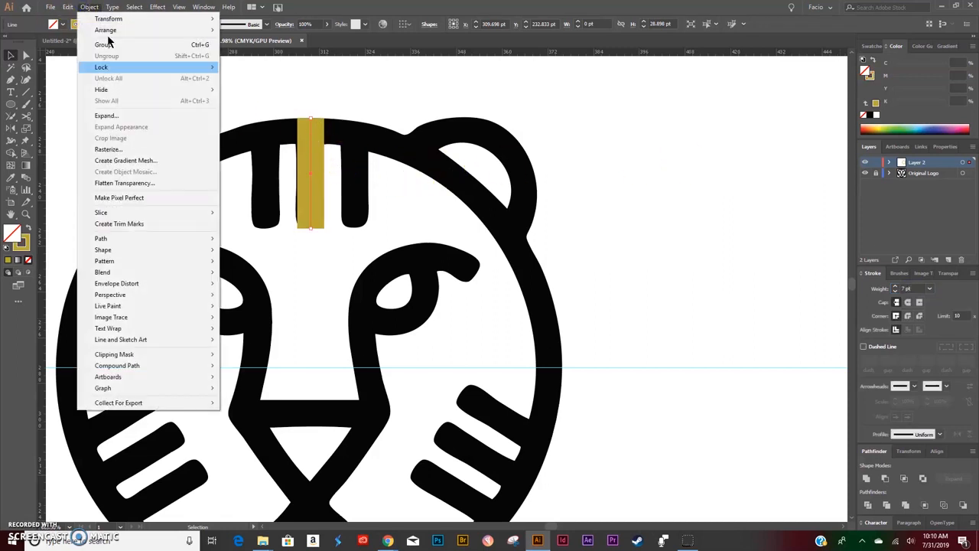
click(111, 115)
click(479, 332)
Step: Move the expanded forehead bar up by about 1 pt along the middle stripe
key(z)
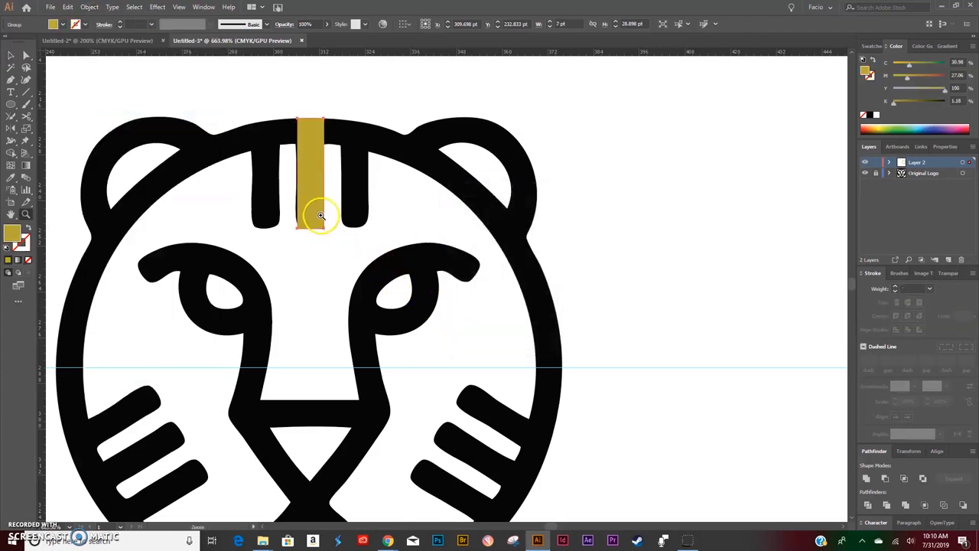
drag(322, 216, 437, 211)
key(v)
drag(295, 215, 294, 203)
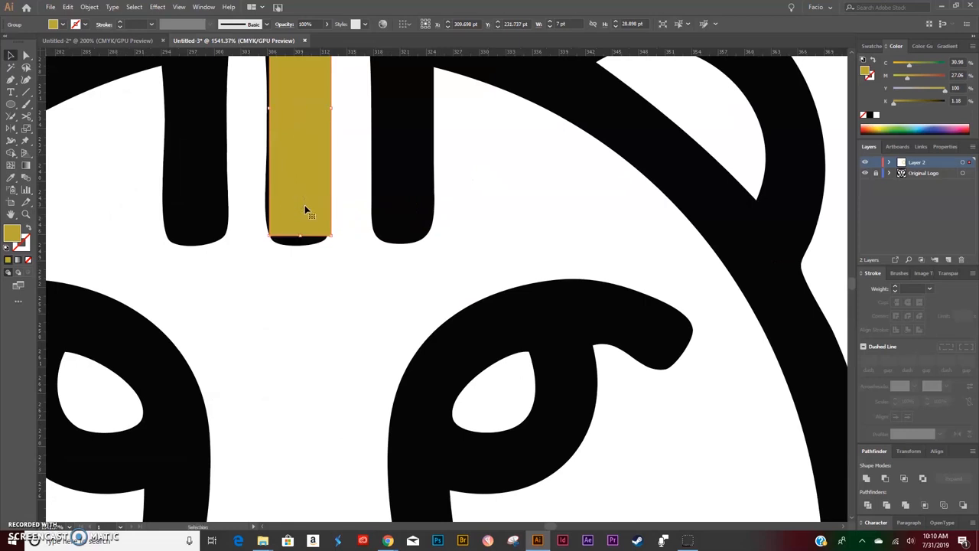
Step: Round the corners of the expanded forehead bar with a 2 pt radius
key(a)
click(325, 229)
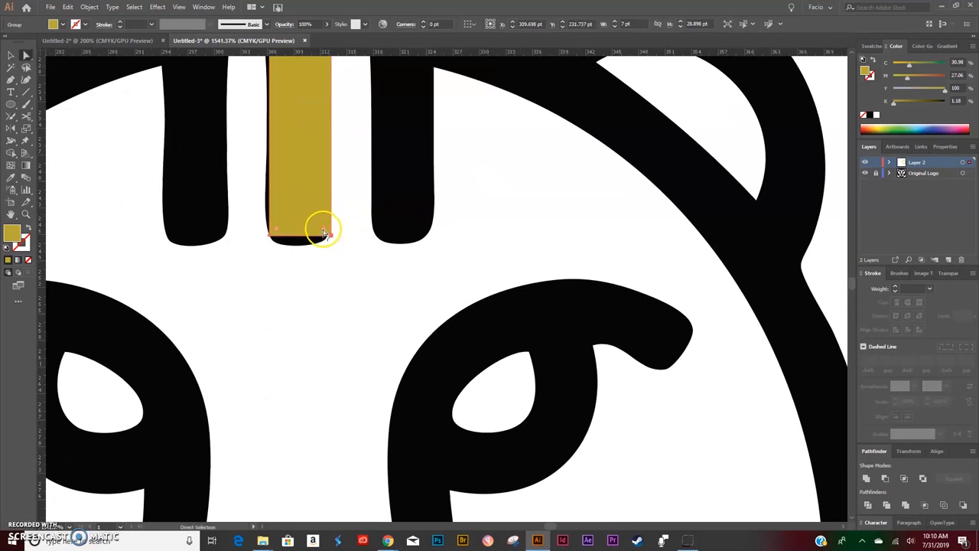
drag(323, 228, 313, 213)
click(424, 27)
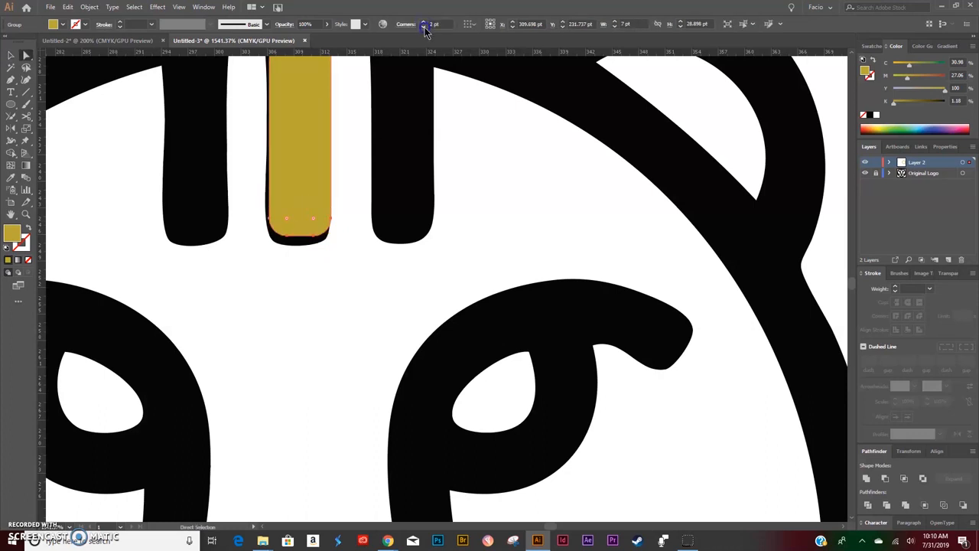
key(v)
click(349, 179)
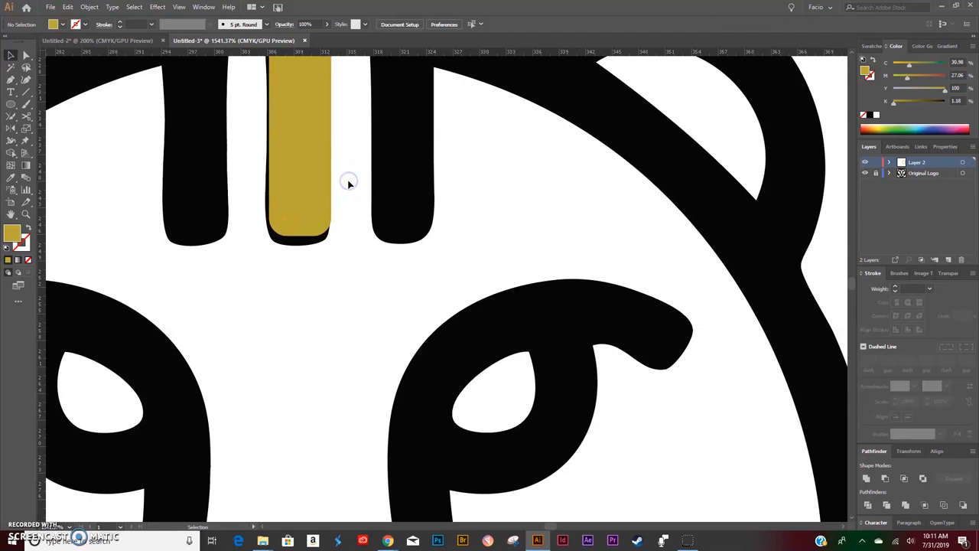
Step: Move the rounded forehead bar down by 1 pt to line up with the middle stripe's lower end
scroll(348, 190, up, 1)
scroll(348, 190, down, 2)
scroll(348, 190, up, 1)
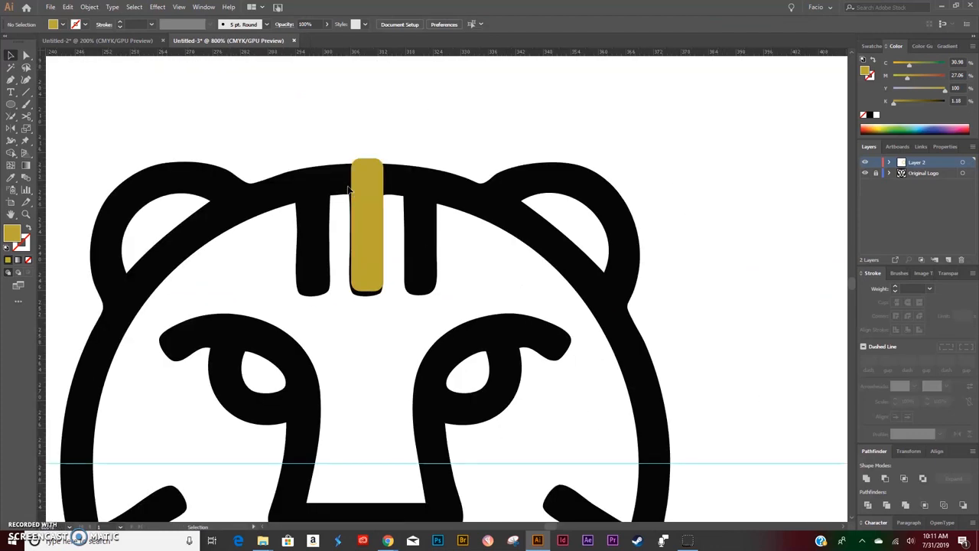
click(367, 211)
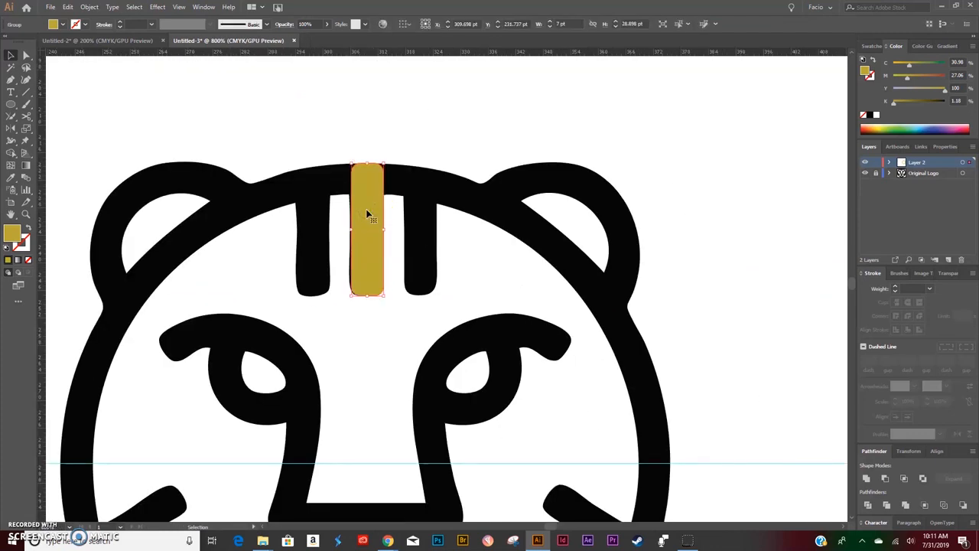
drag(361, 223, 362, 224)
click(458, 114)
Step: Duplicate the rounded bar onto the logo's left forehead stripe
click(371, 244)
drag(368, 239, 314, 245)
drag(314, 245, 313, 242)
Step: Move both bars together from the logo to the top of the gold ring, aligning the right bar's edge with the vertical guide
click(372, 263)
shift+click(312, 266)
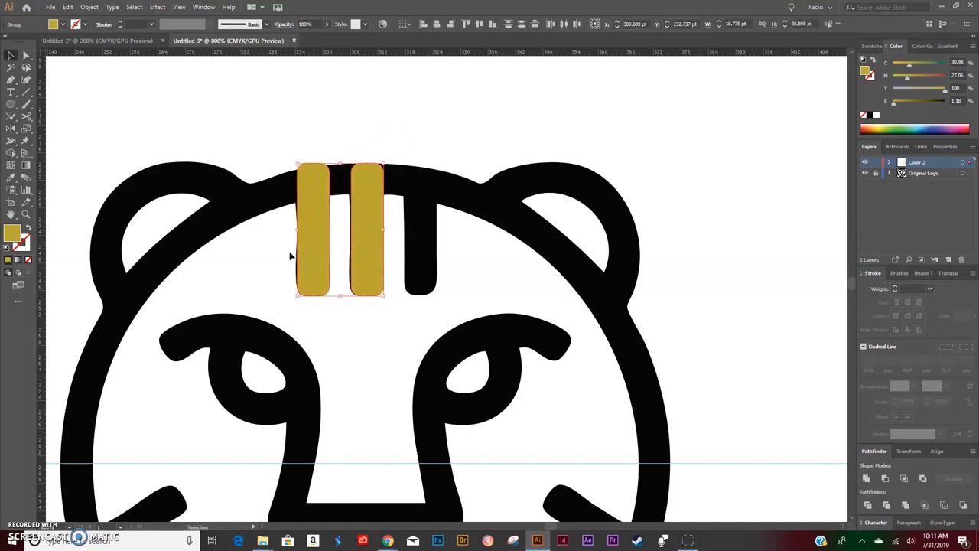
key(ctrl+minus)
key(ctrl+minus)
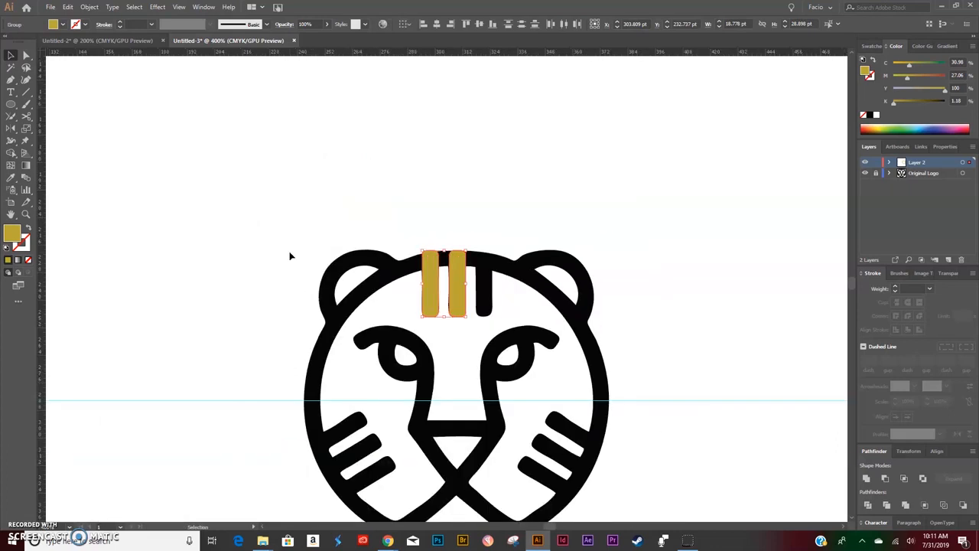
scroll(562, 310, right, 3)
drag(161, 300, 739, 313)
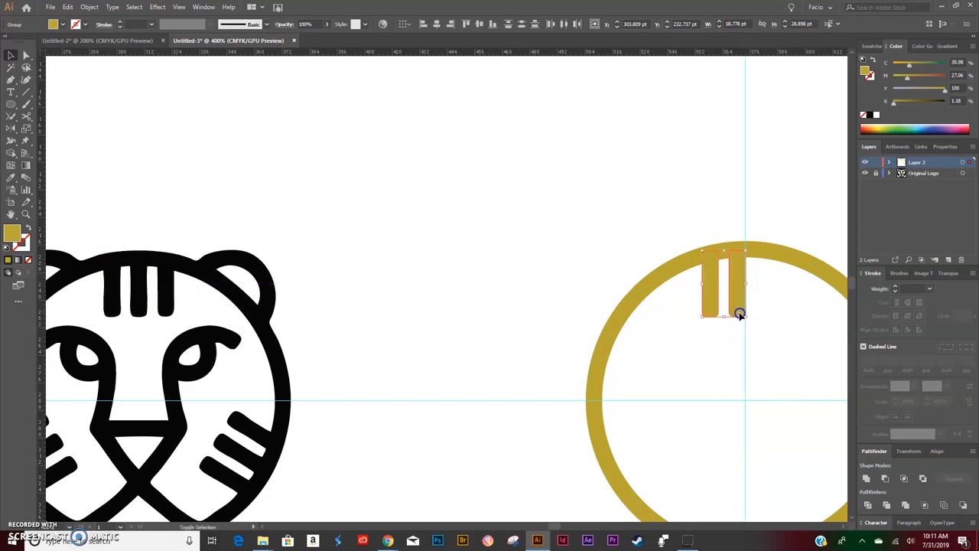
Step: Shift both bars 3.5 pt to the right so the right bar is centred on the vertical guide
scroll(737, 315, right, 4)
scroll(640, 325, right, 1)
scroll(591, 313, up, 3)
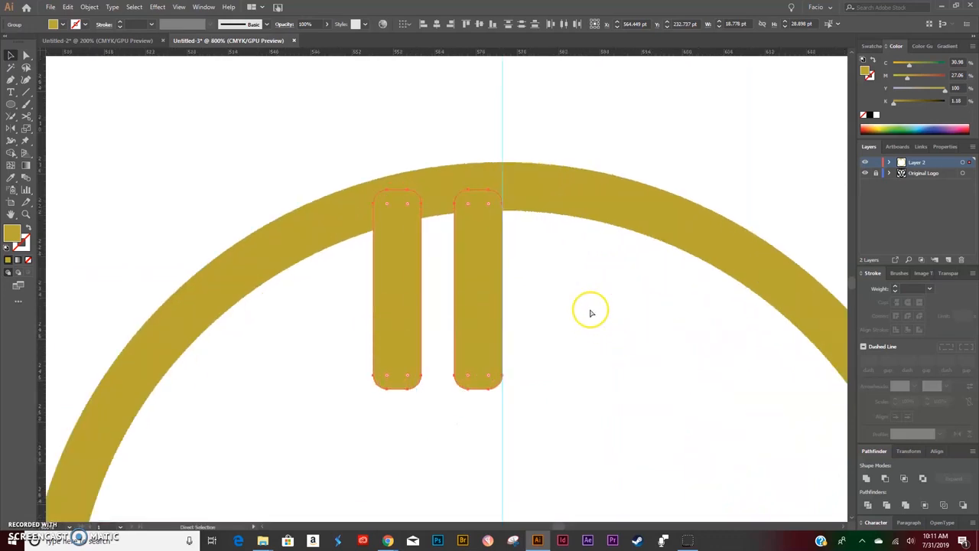
drag(474, 289, 497, 288)
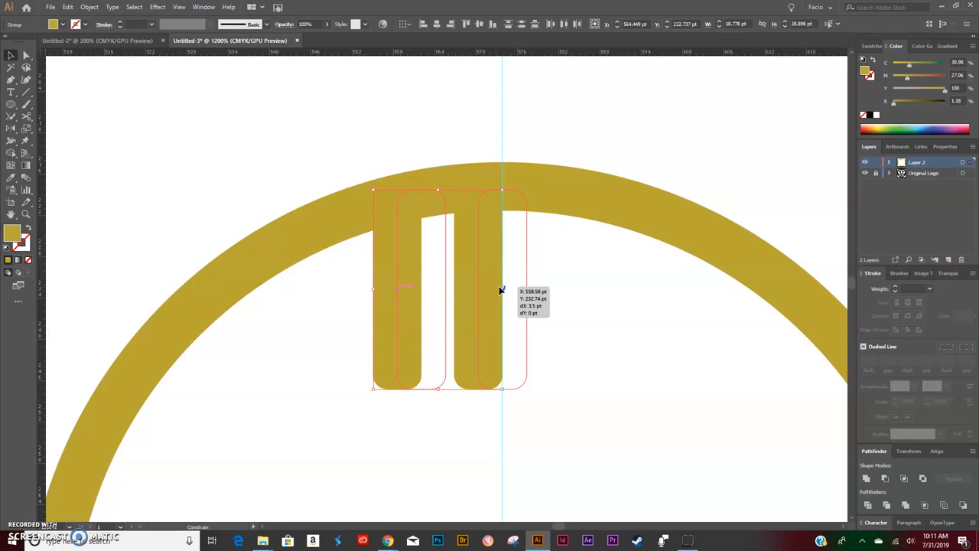
drag(500, 290, 500, 288)
click(570, 134)
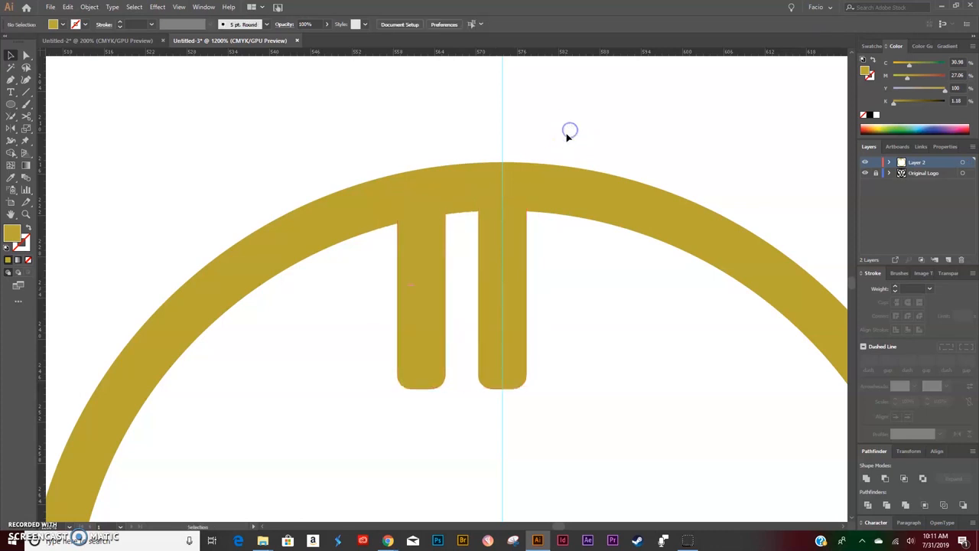
Step: Reflect a copy of the left bar across the vertical guide to form the third forehead bar
click(431, 297)
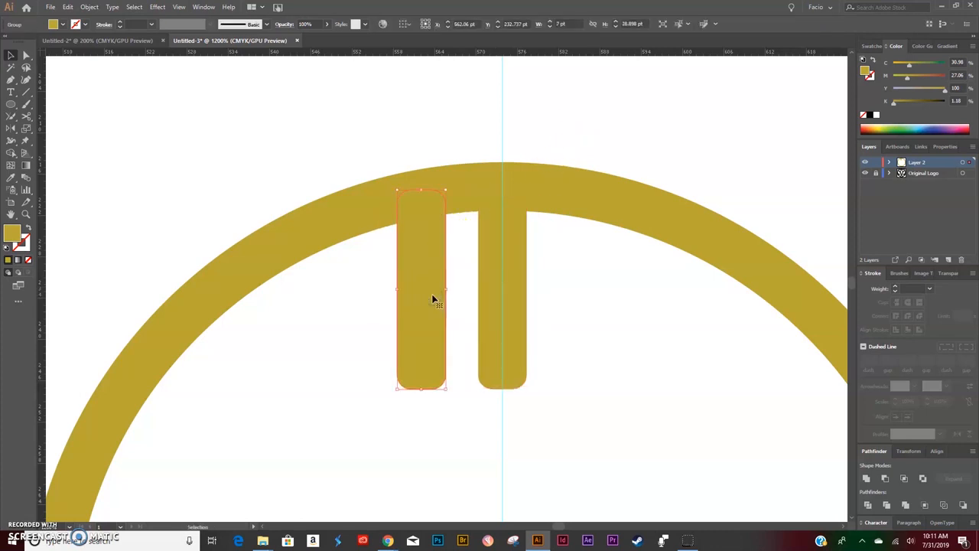
key(o)
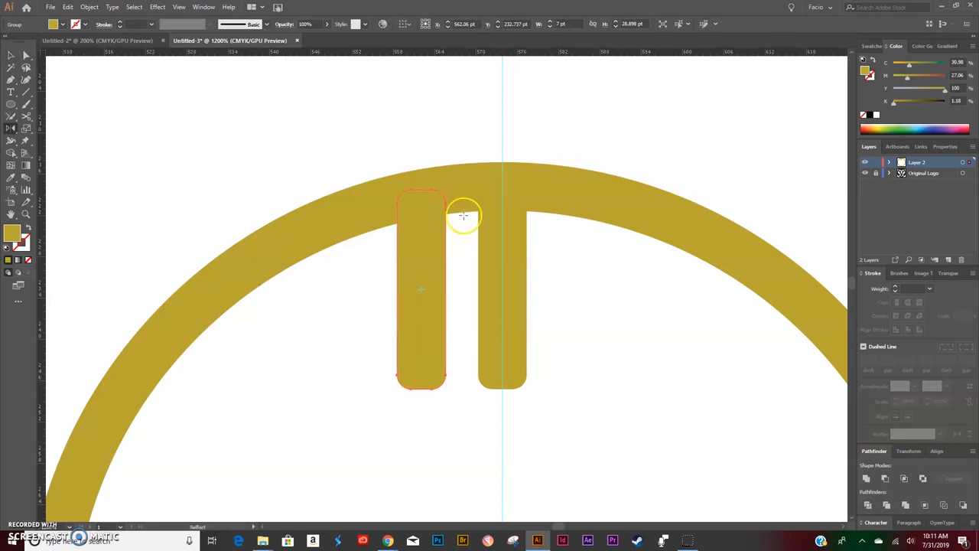
alt+click(503, 144)
click(734, 250)
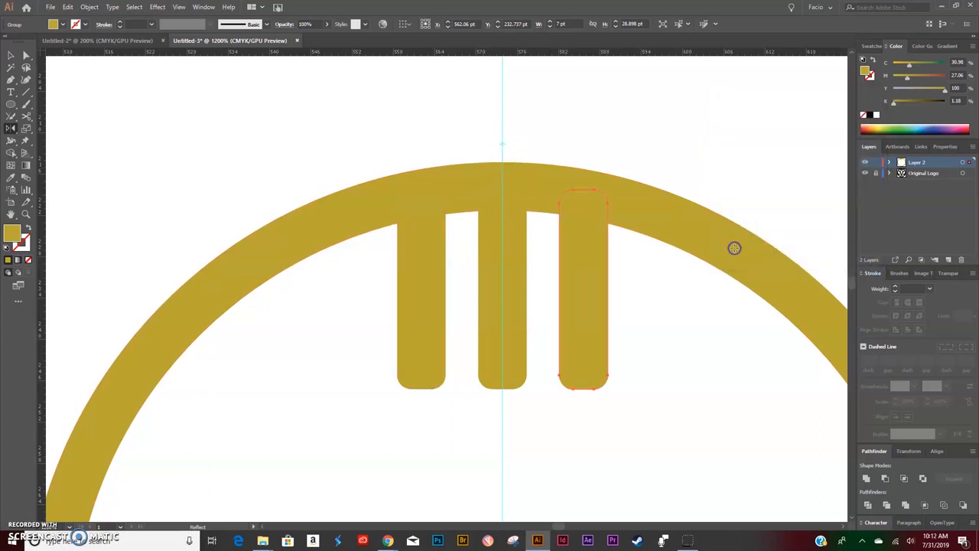
Step: Rotate a copy of the three forehead bars by 360/3 degrees around the guide intersection at the ring's centre
key(v)
drag(656, 382, 345, 343)
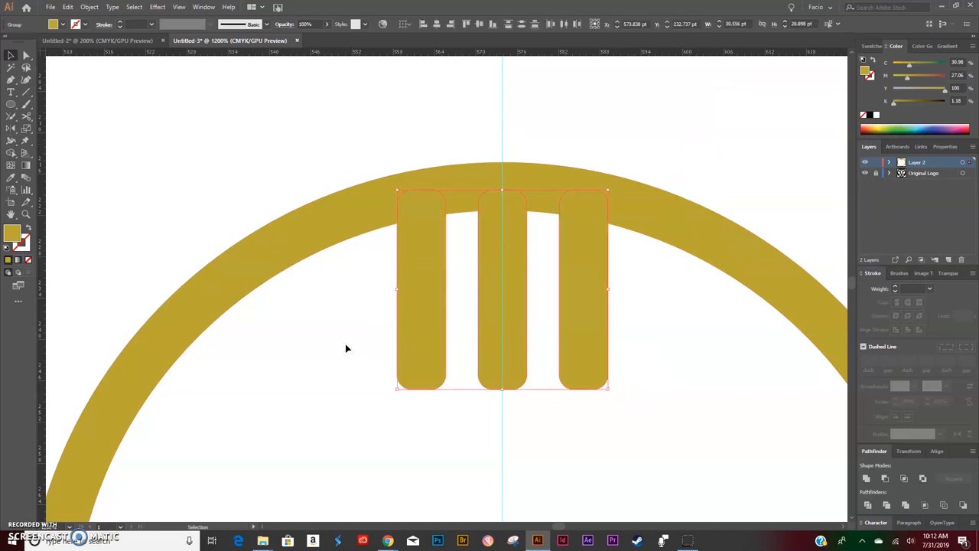
key(a)
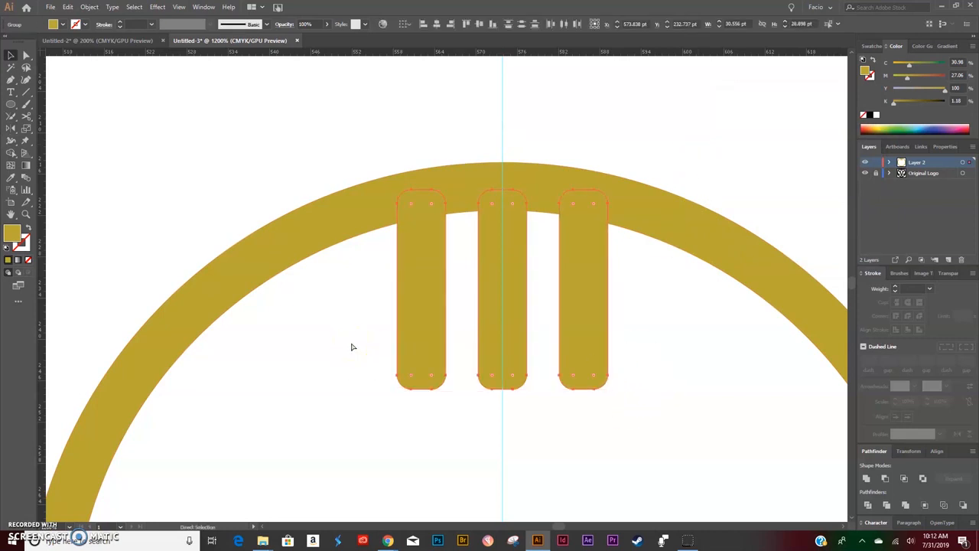
key(v)
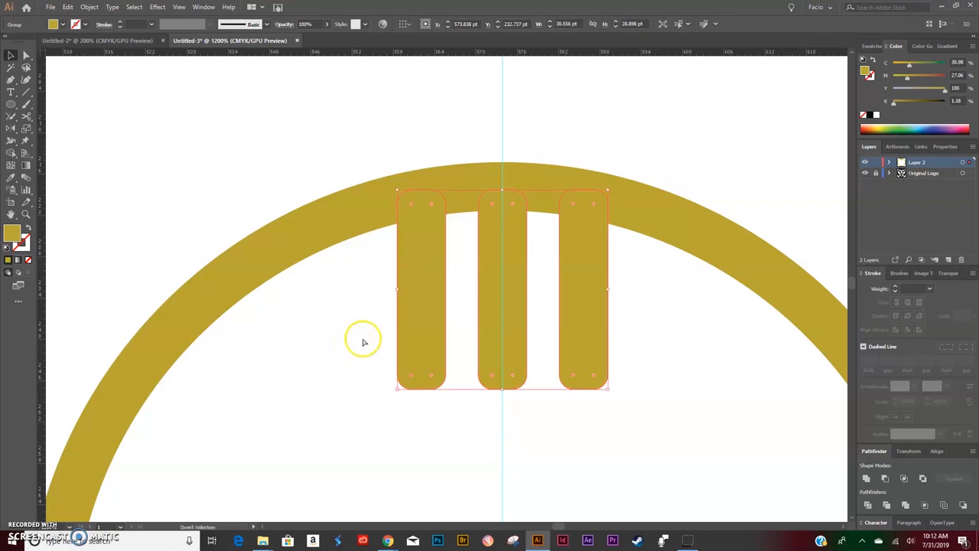
key(ctrl+minus)
key(ctrl+minus)
key(ctrl+minus)
key(ctrl+minus)
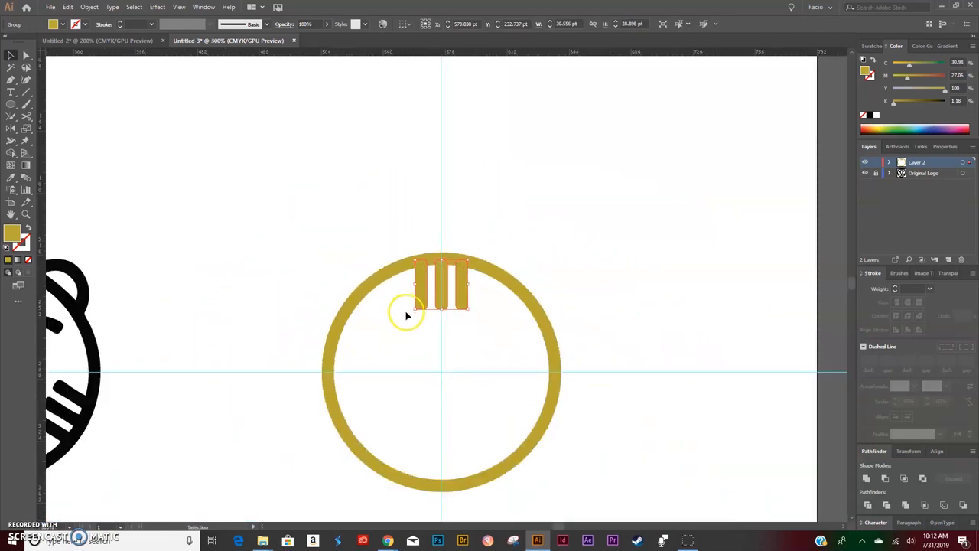
scroll(407, 316, down, 1)
key(r)
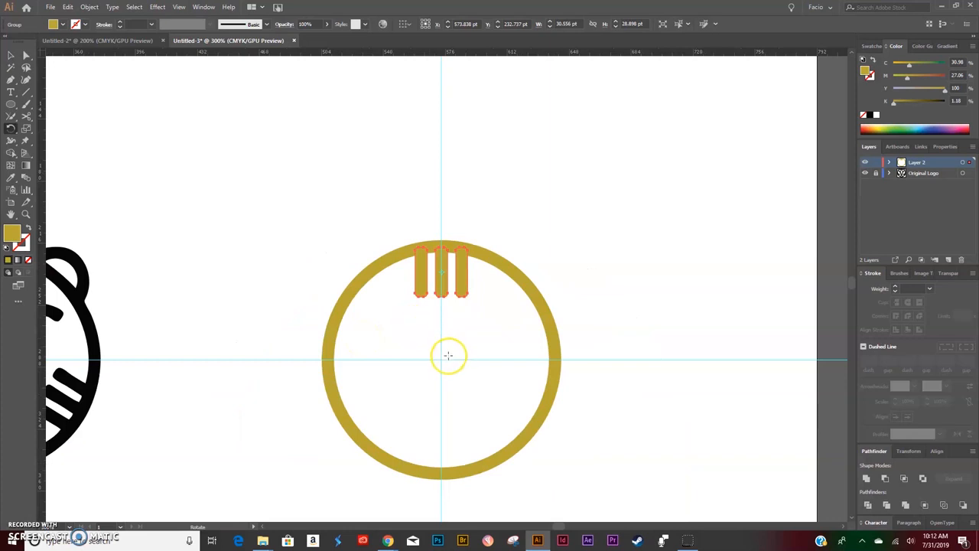
drag(444, 360, 448, 360)
alt+click(441, 360)
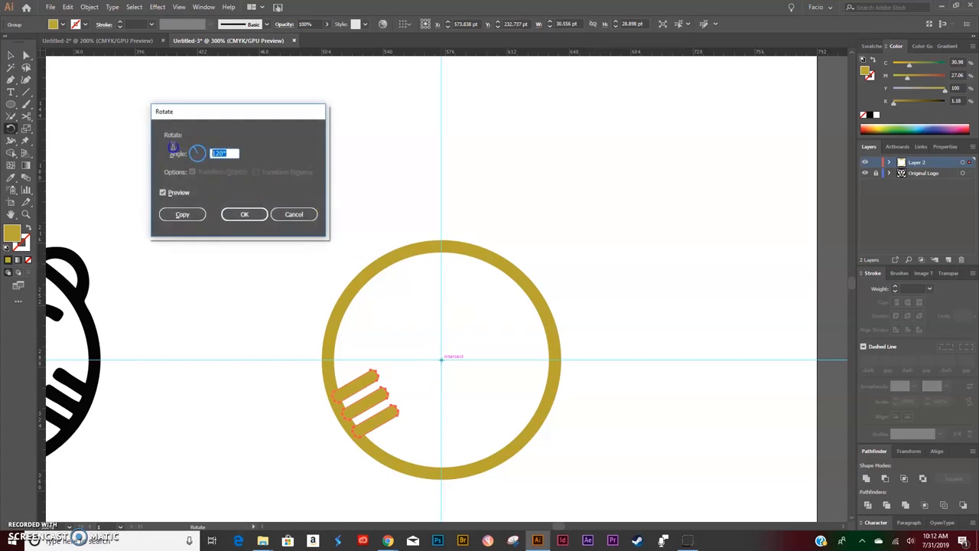
key(BackSpace)
text(360/3)
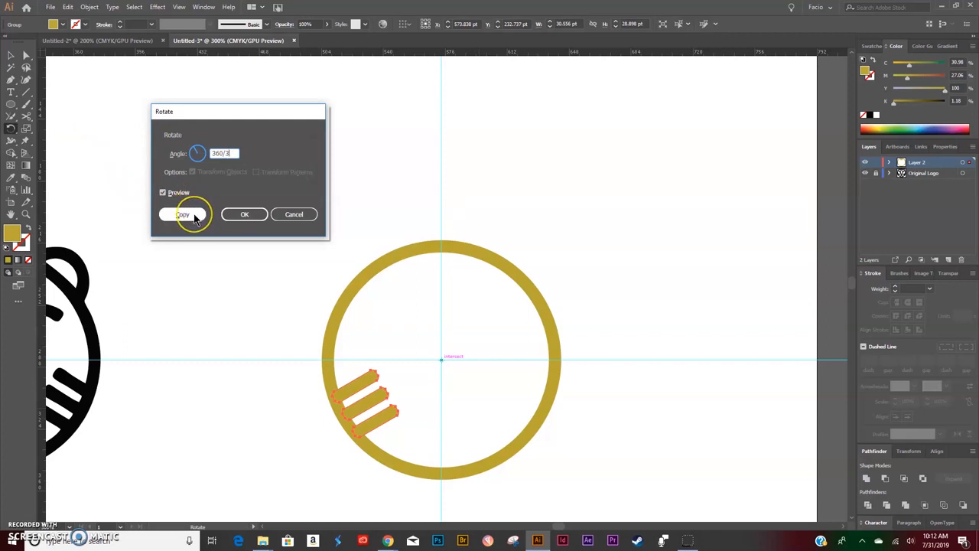
click(194, 217)
Step: Repeat the rotated copy once to place a third set of bars on the ring's lower right side
key(v)
key(ctrl+d)
click(185, 203)
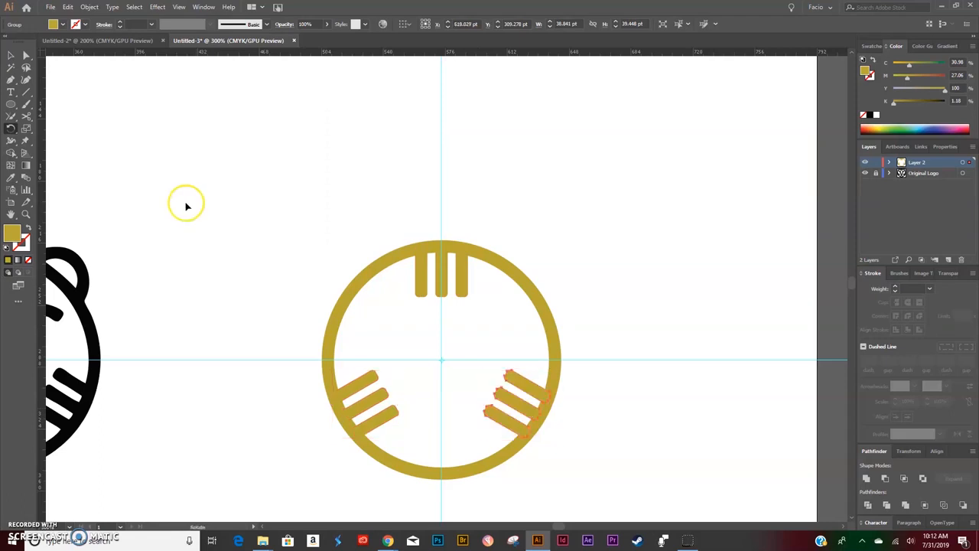
key(v)
click(637, 330)
Step: Set no fill and a 7 pt gold stroke, and start a Curvature path at the outer end of the logo's left eyebrow
scroll(635, 337, down, 2)
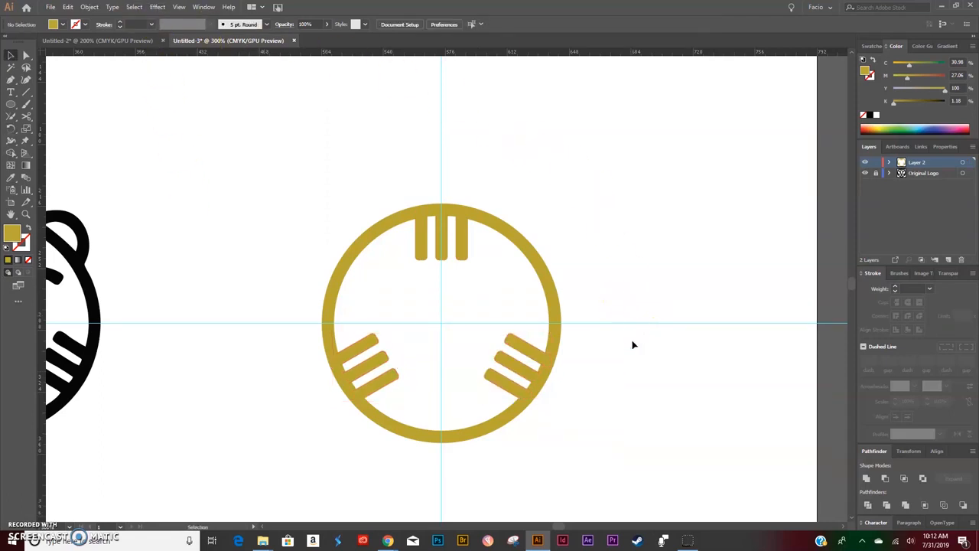
key(ctrl+minus)
scroll(616, 339, left, 3)
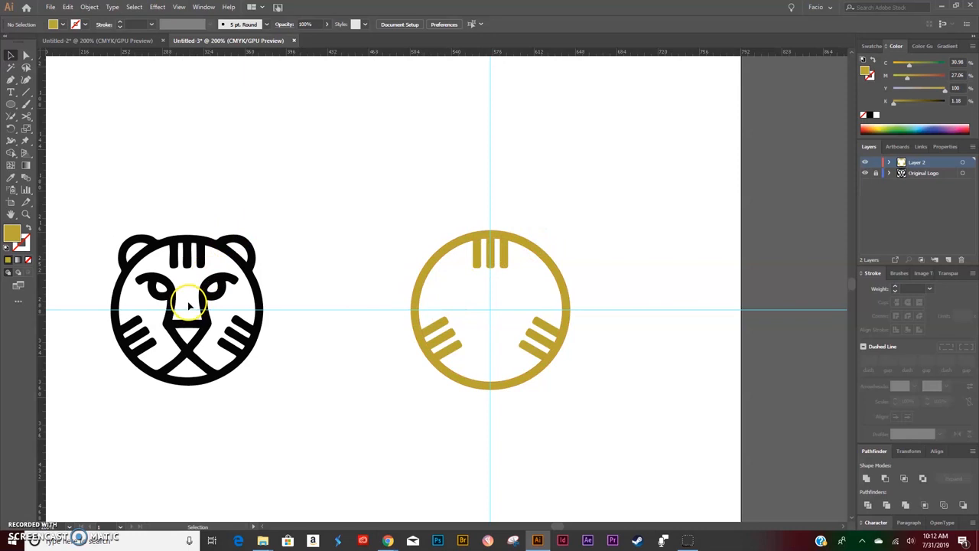
key(z)
drag(178, 300, 335, 296)
key(space)
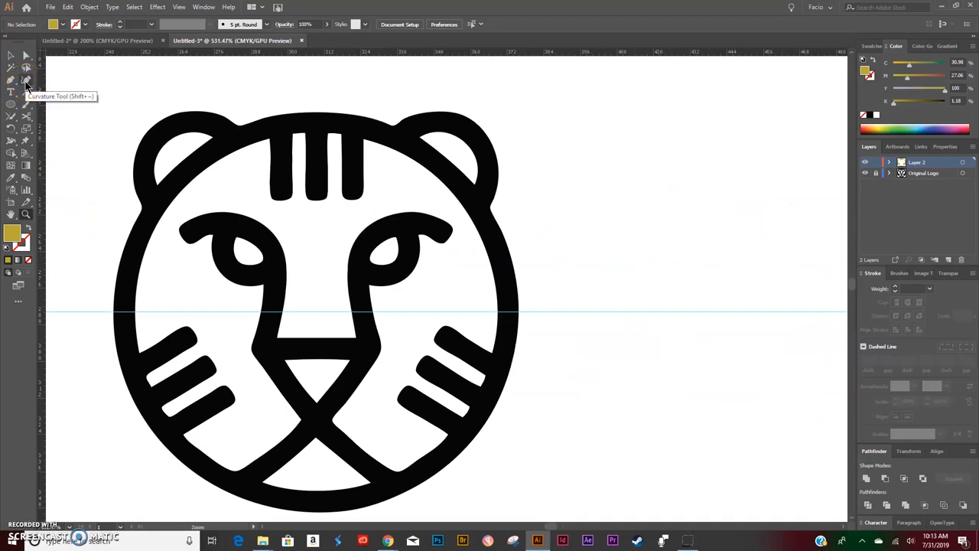
click(26, 82)
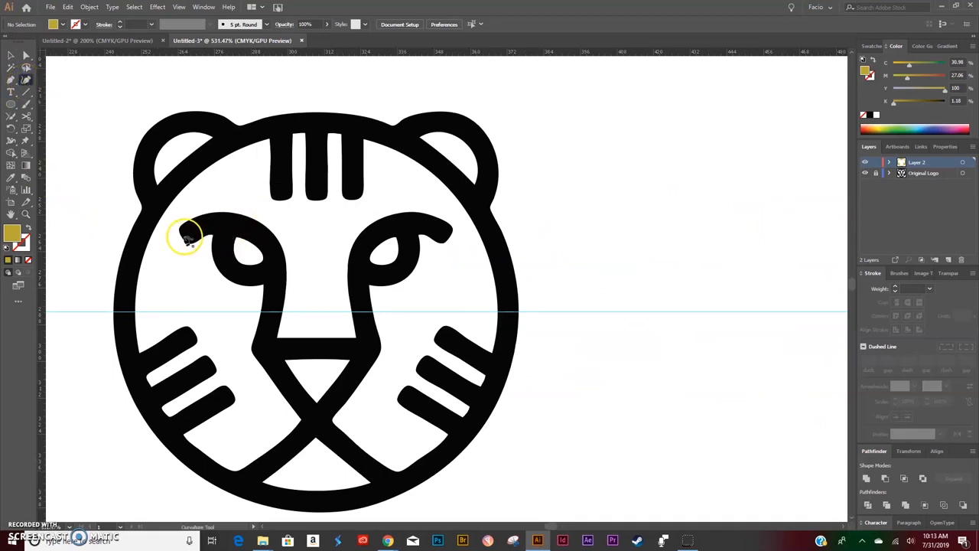
click(27, 228)
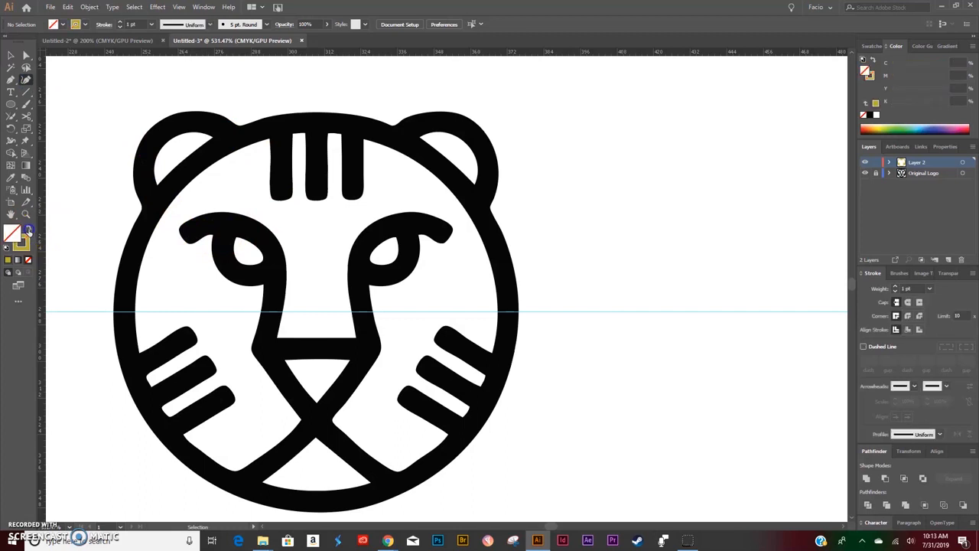
click(910, 289)
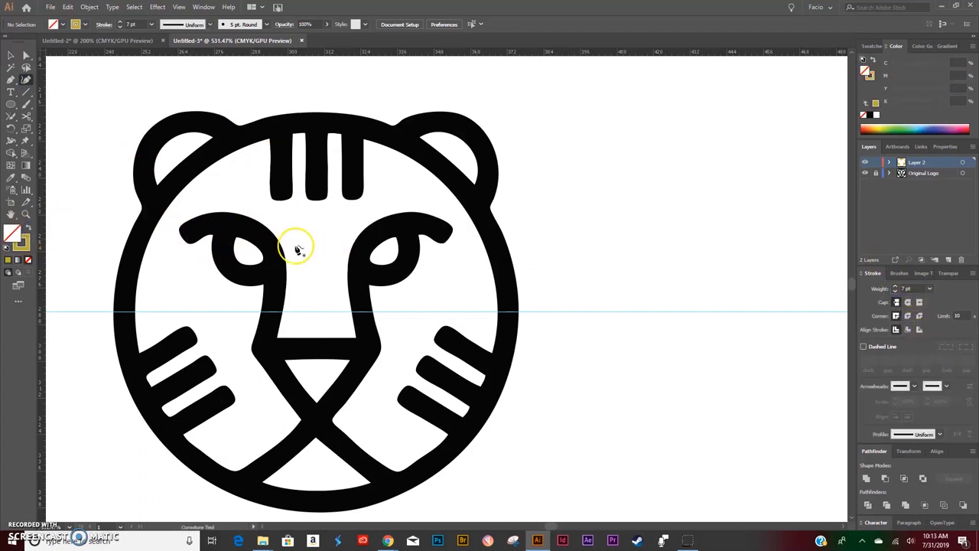
click(182, 235)
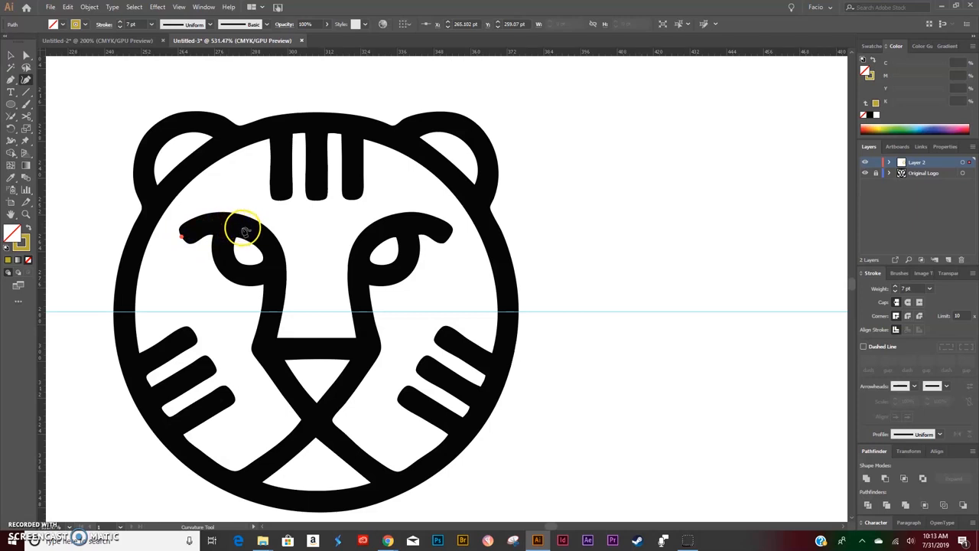
click(243, 231)
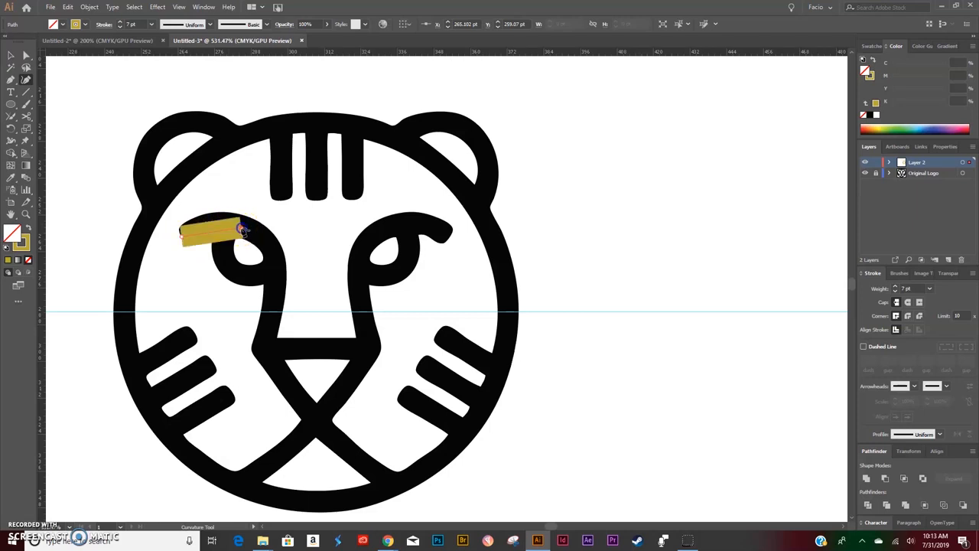
click(274, 250)
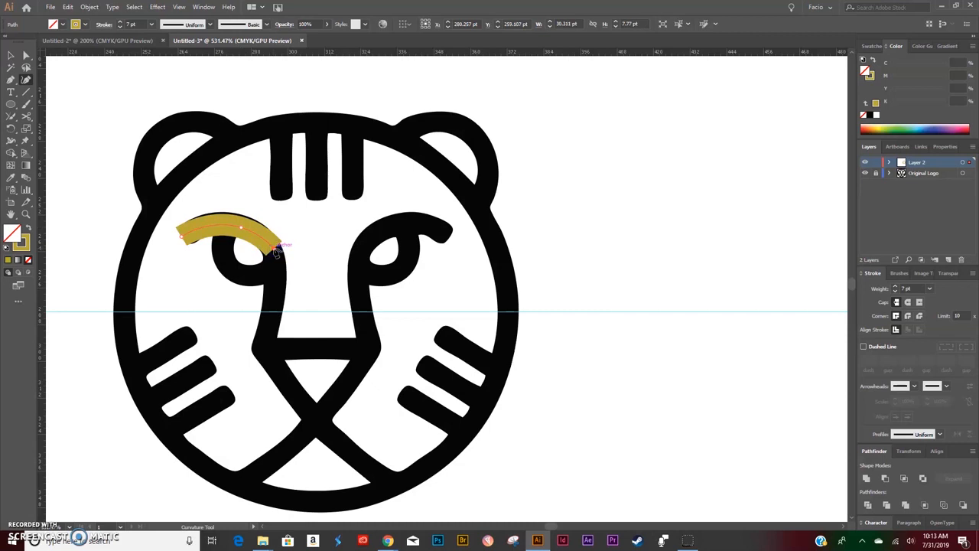
key(ctrl+z)
key(ctrl+z)
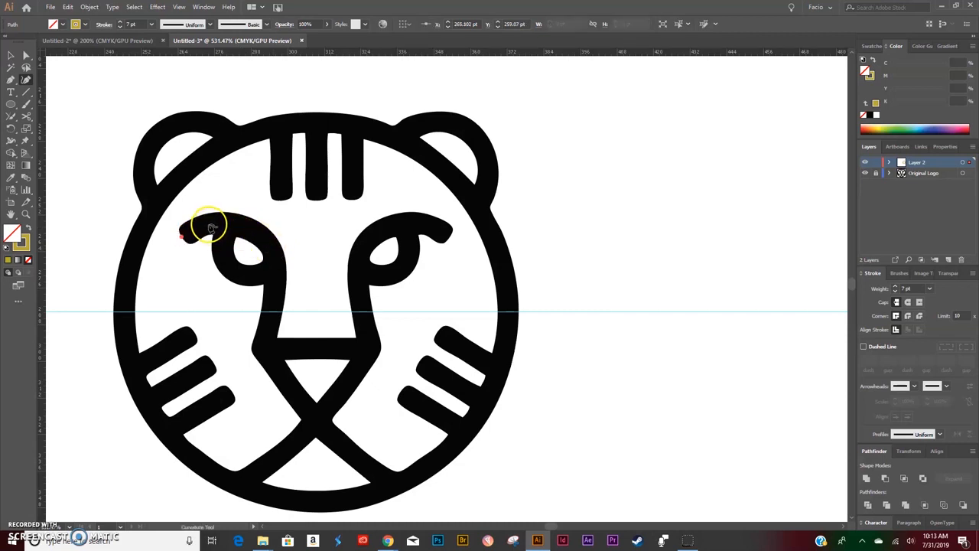
Step: Trace the logo's left eyebrow and the side of the nose down to the nose's left corner with the Curvature path
click(222, 225)
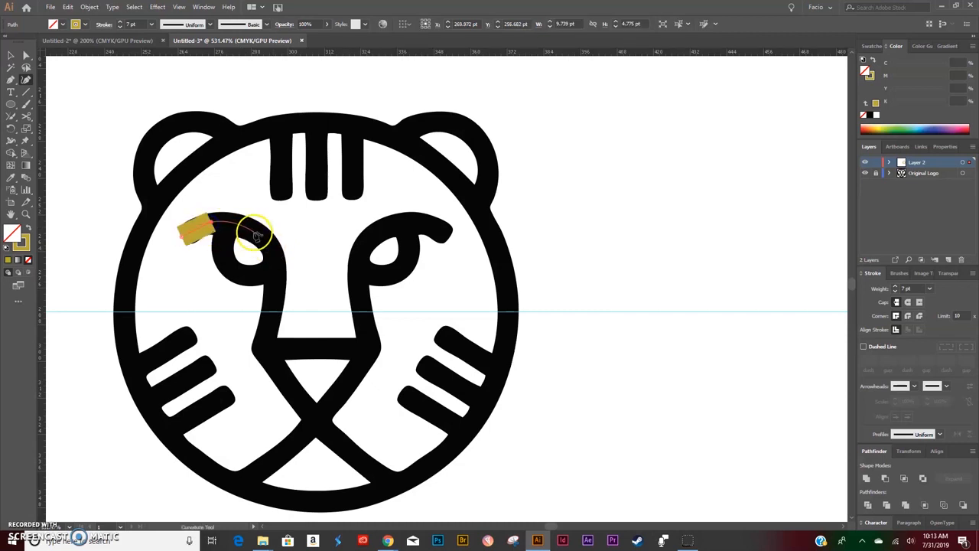
click(256, 234)
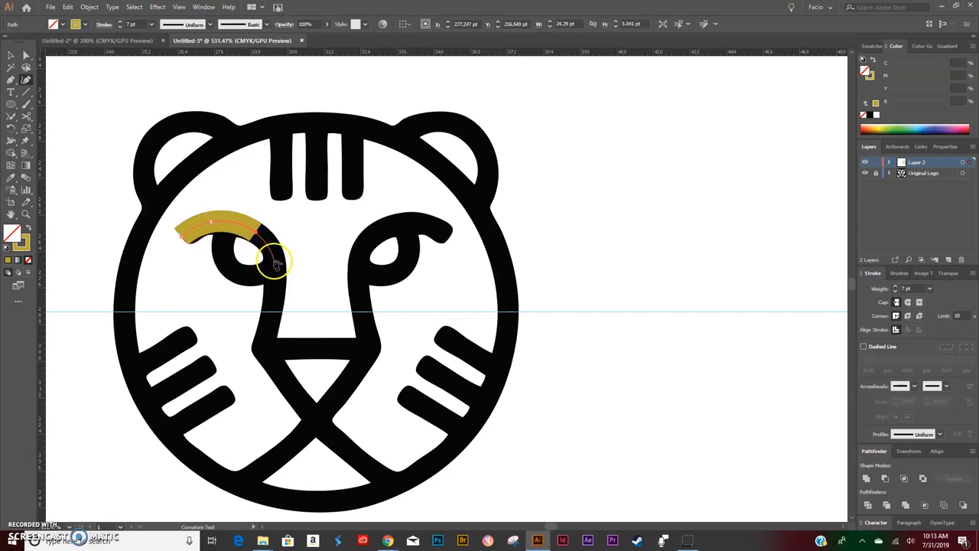
click(276, 262)
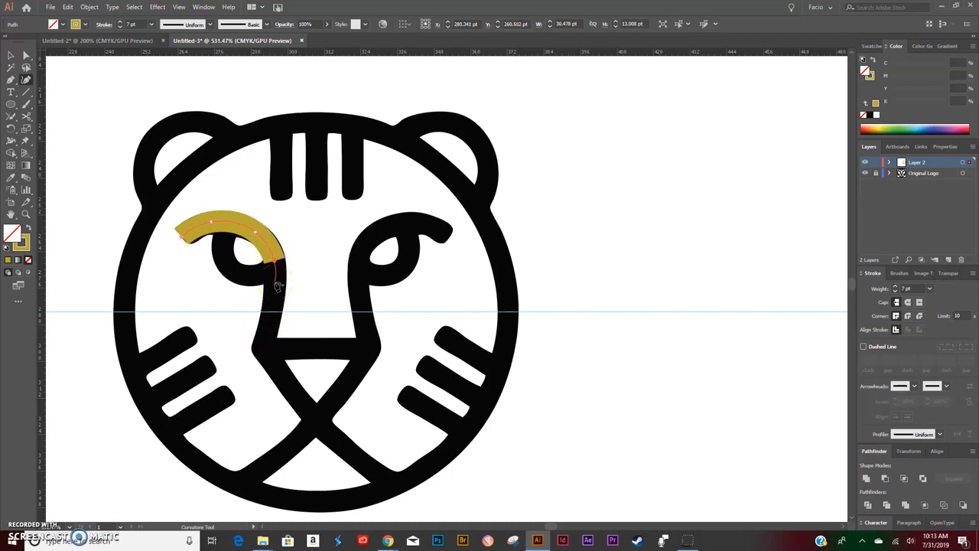
click(262, 348)
key(v)
click(185, 250)
Step: Draw a curved Pen path from the nose's left corner down to the ring's lower right, adjusting its handles to match the logo's mouth line
click(10, 80)
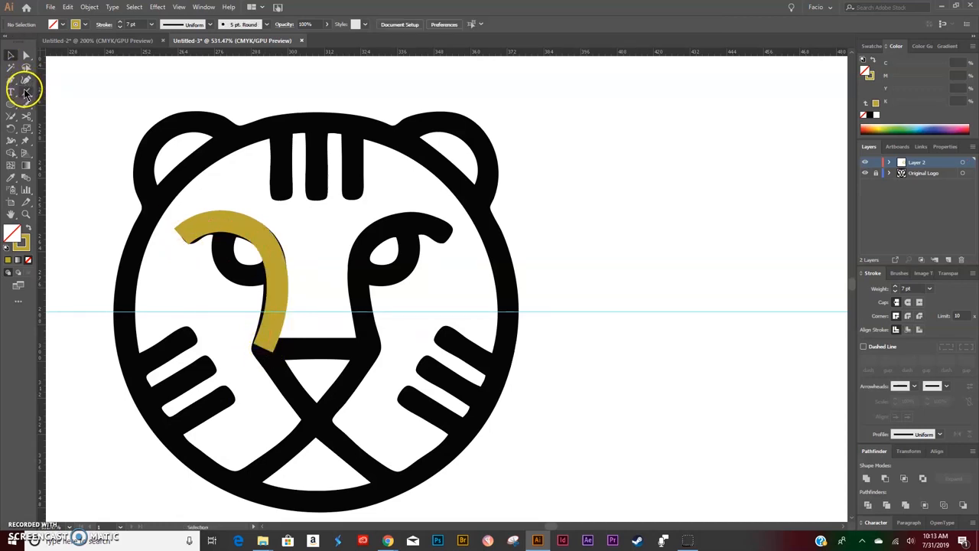
click(263, 350)
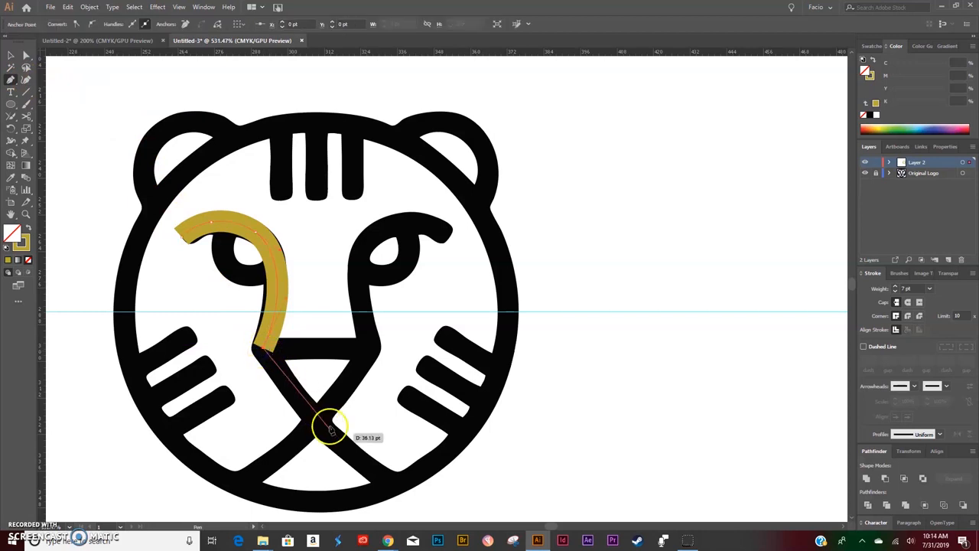
drag(393, 487, 449, 514)
key(a)
drag(340, 461, 334, 458)
drag(448, 512, 457, 509)
click(482, 471)
Step: Draw a straight Pen segment from the nose's left corner to the middle of the nose bar
key(p)
click(264, 349)
click(316, 348)
ctrl+click(544, 400)
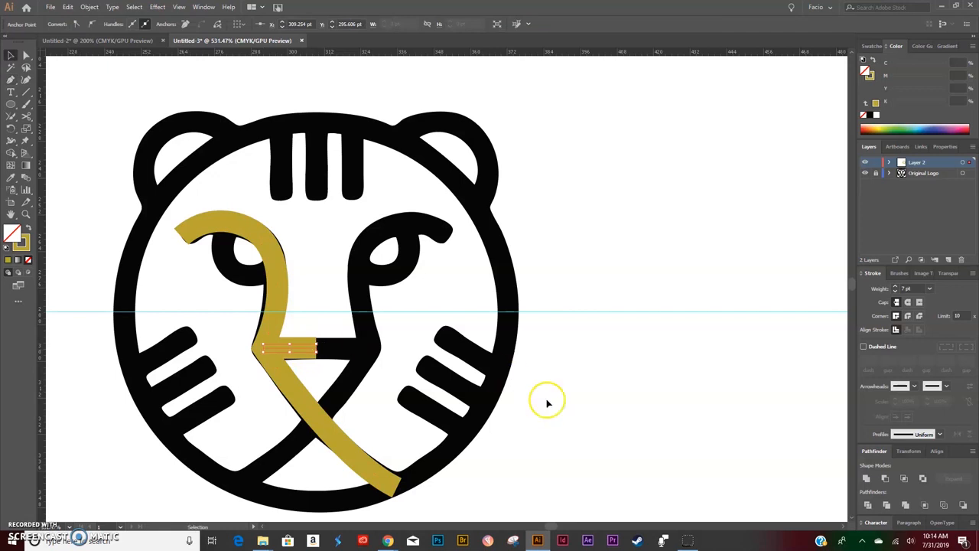
Step: Draw a circle about 24 pt wide around the logo's left eye and align its stroke to the inside
click(10, 105)
click(56, 130)
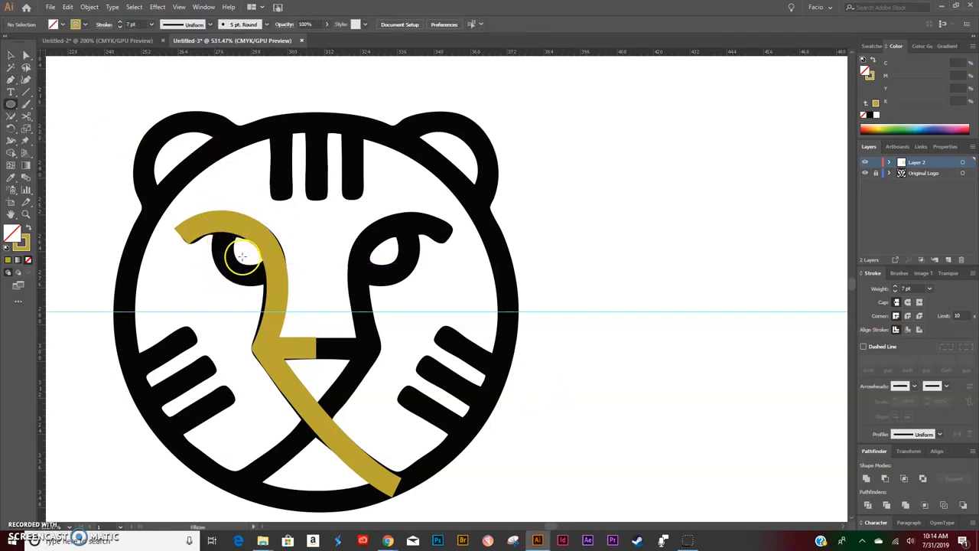
drag(247, 249, 282, 275)
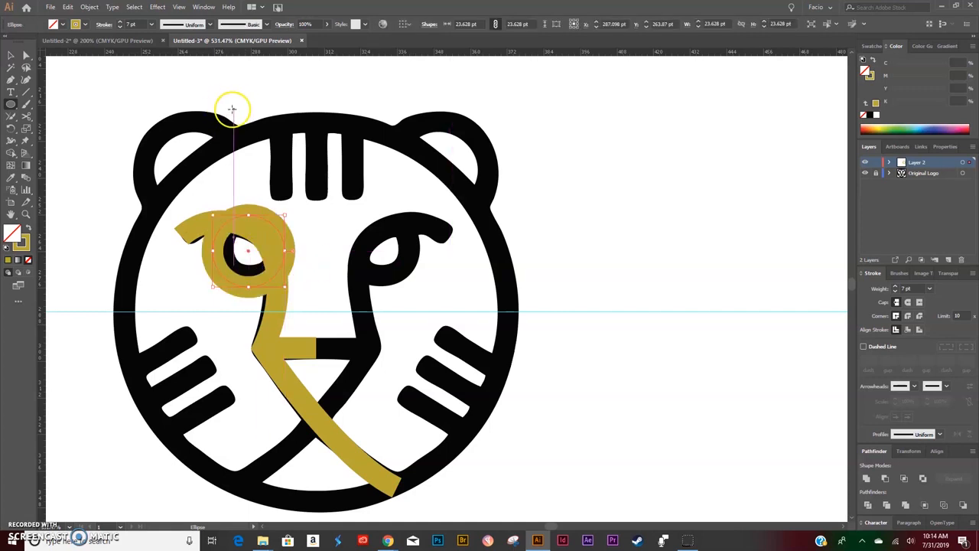
click(908, 330)
Step: Enlarge the eye circle to about 25.5 pt to fit the outer edge of the logo's left eye
key(v)
drag(213, 215, 209, 208)
key(Down)
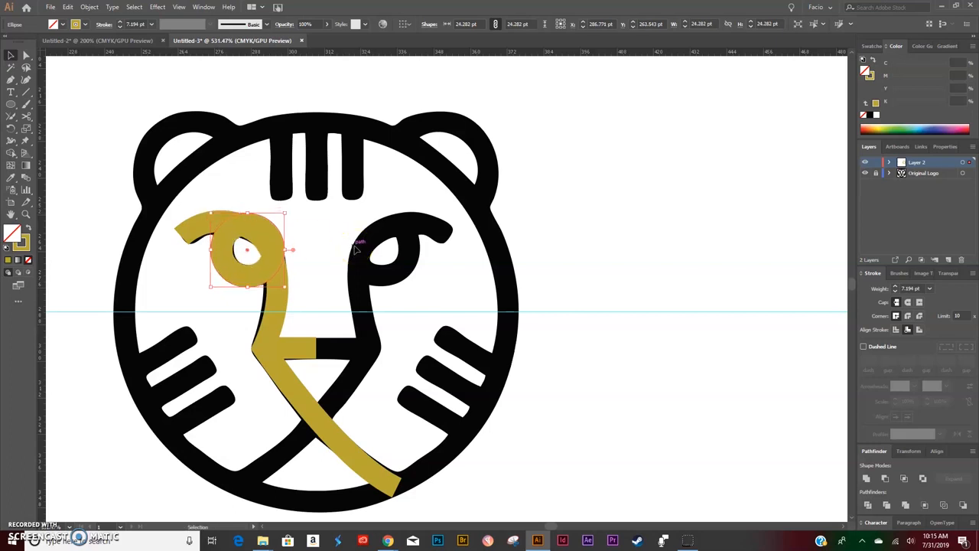
key(Right)
key(Right)
mouse_move(229, 295)
mouse_down()
mouse_move(216, 284)
mouse_move(184, 292)
mouse_up()
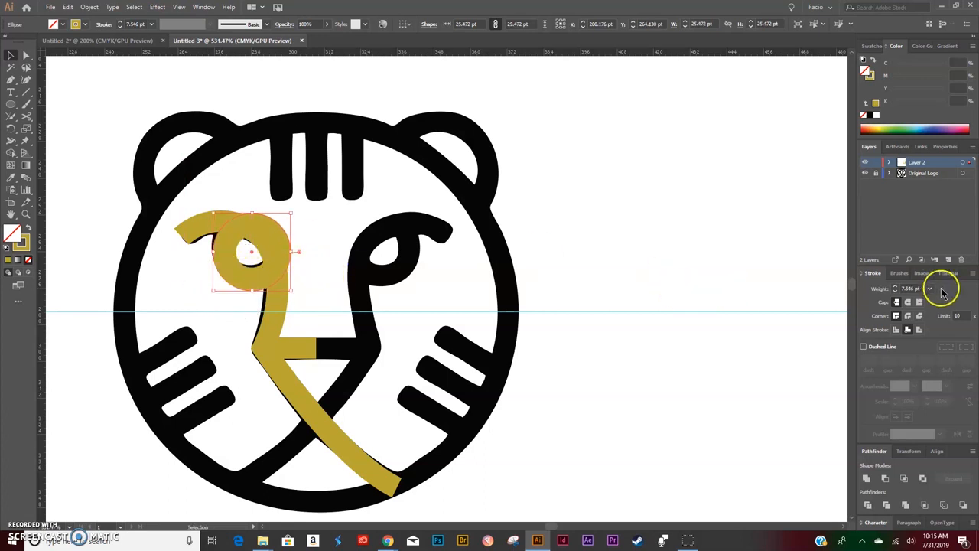
Step: Give the eye circle a 7 pt orange-red stroke and nudge it into place over the logo's left eye
click(896, 290)
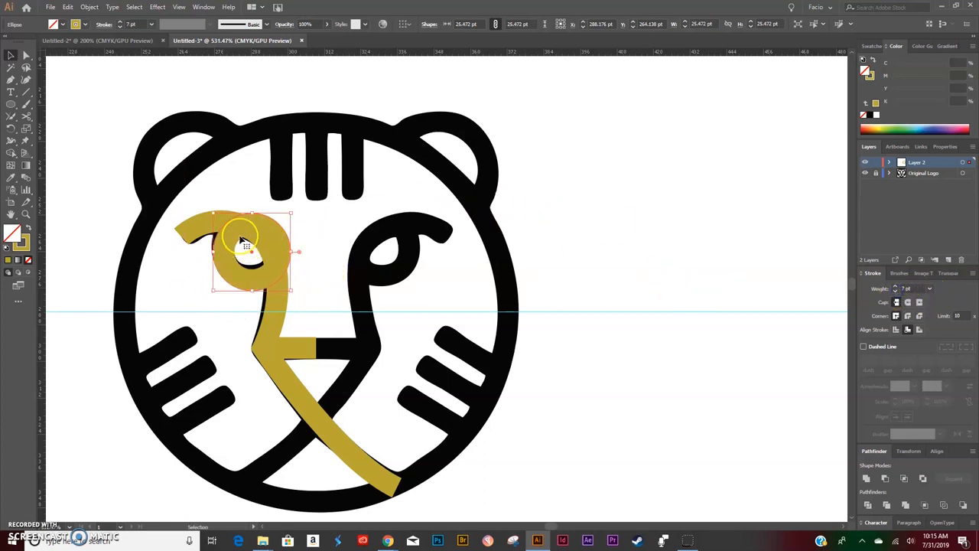
key(Up)
key(Left)
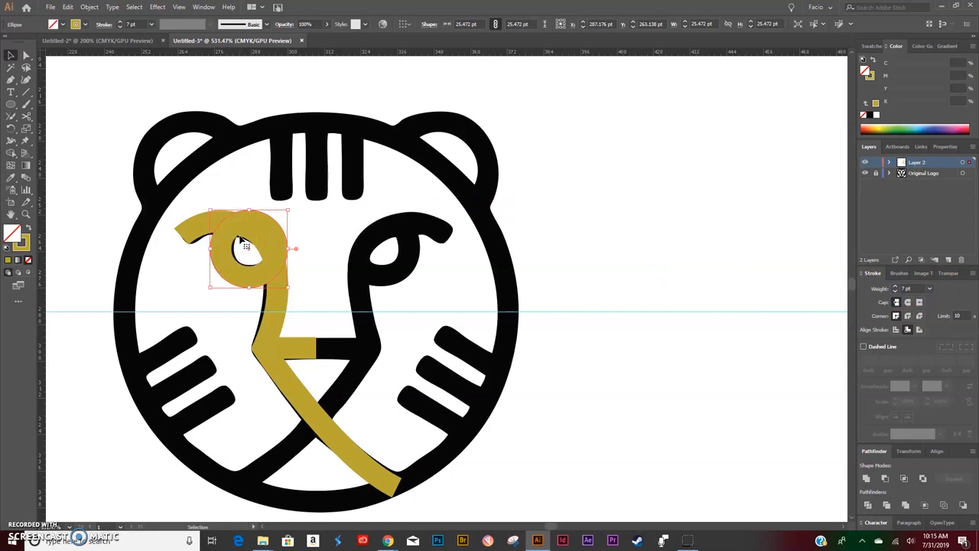
click(870, 76)
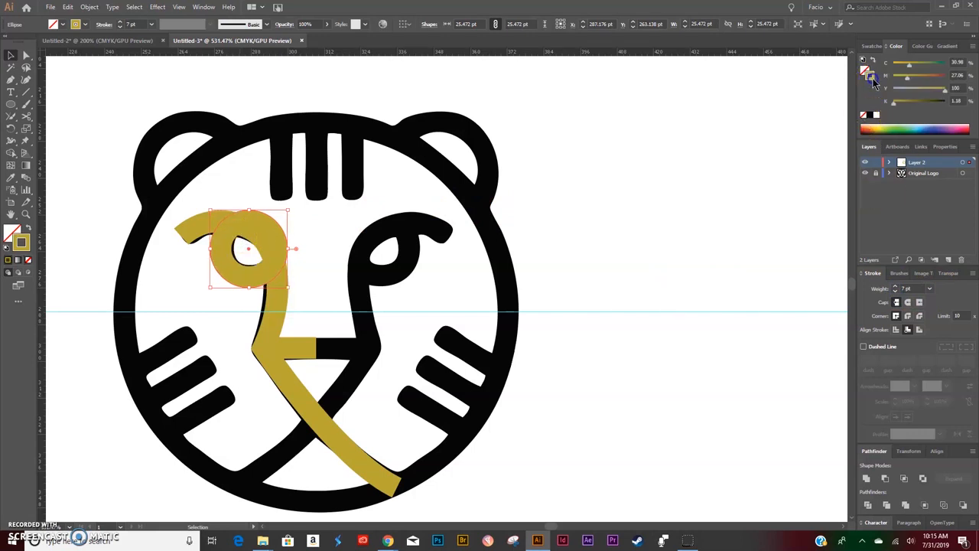
click(868, 128)
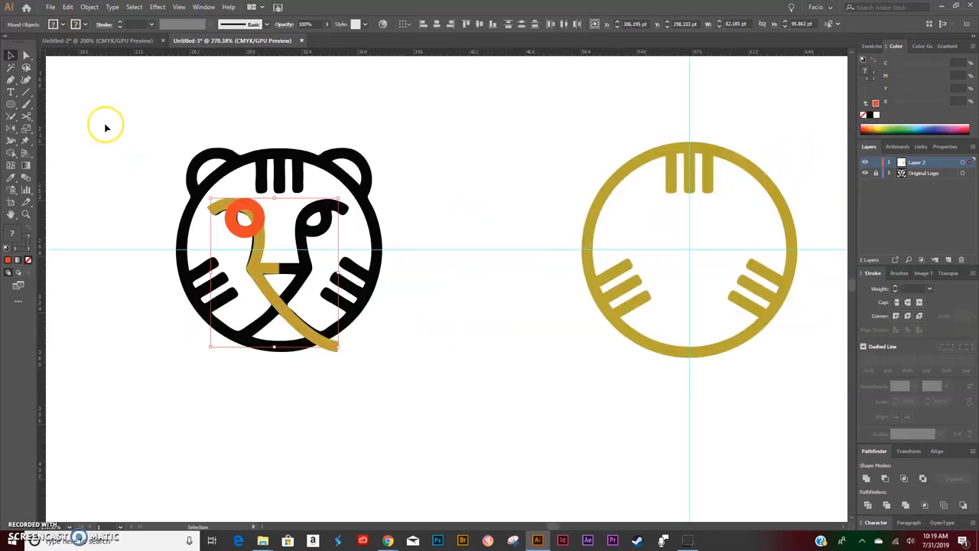
Step: Expand the fill and stroke of the eyebrow, mouth line, nose and eye paths
click(89, 8)
click(127, 115)
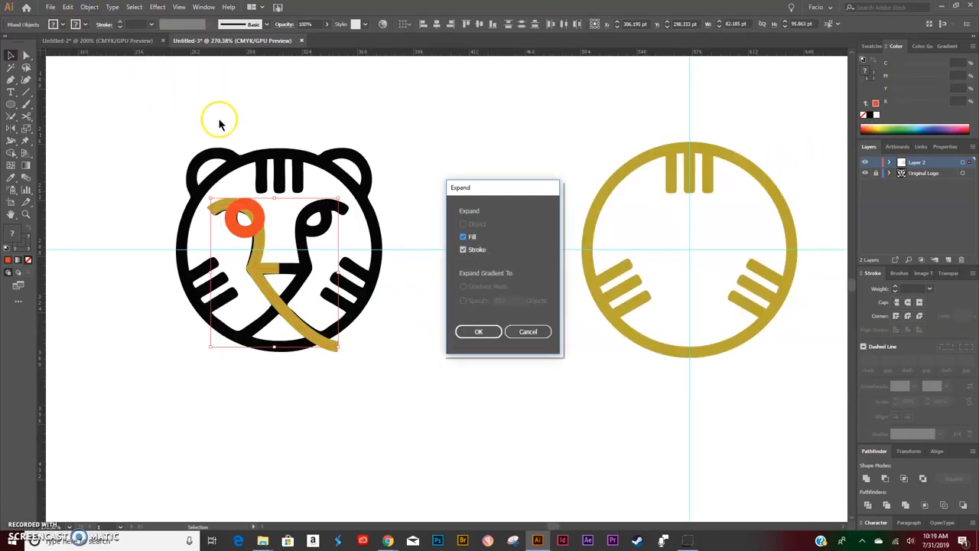
click(479, 334)
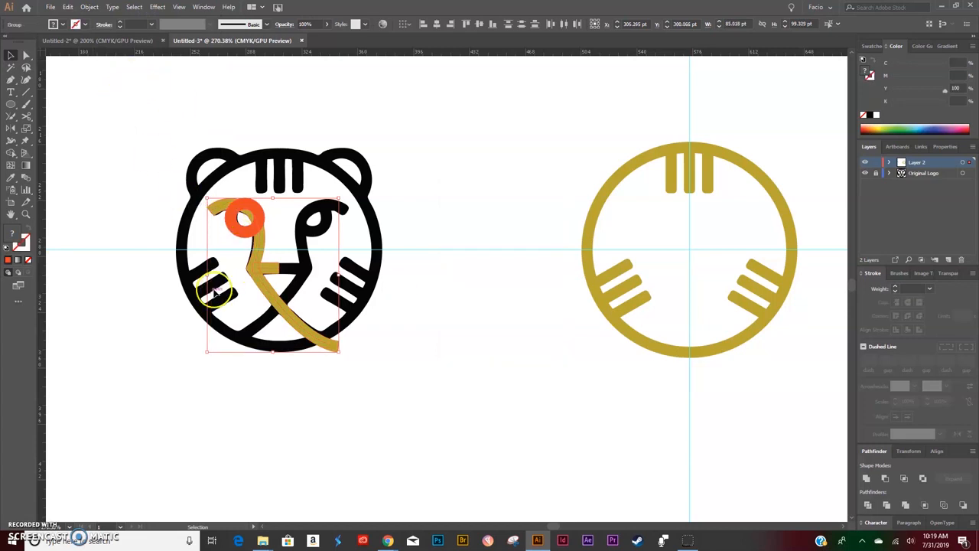
click(187, 270)
Step: Remove the part of the eye circle that sticks out beyond the brow curve with the Shape Builder tool
key(z)
drag(199, 218, 328, 229)
key(v)
click(354, 191)
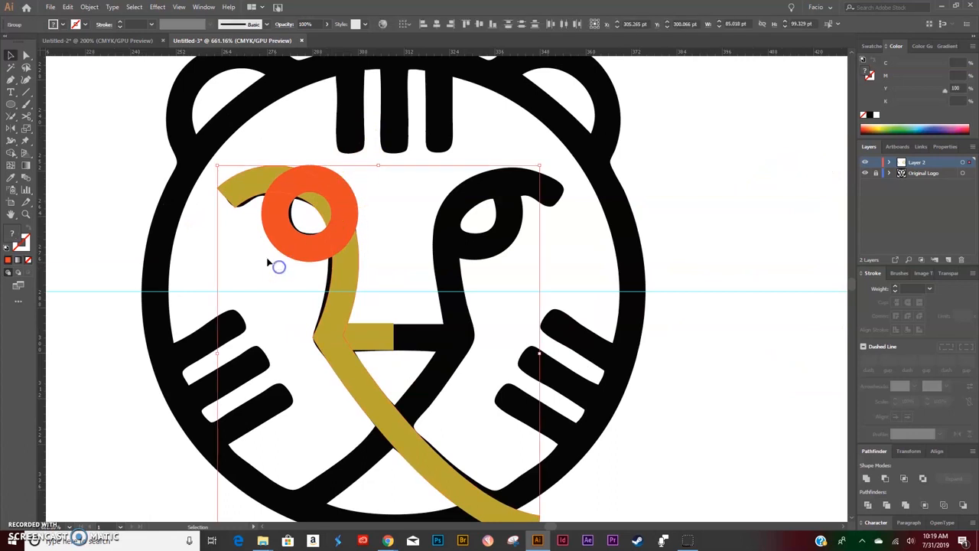
click(14, 154)
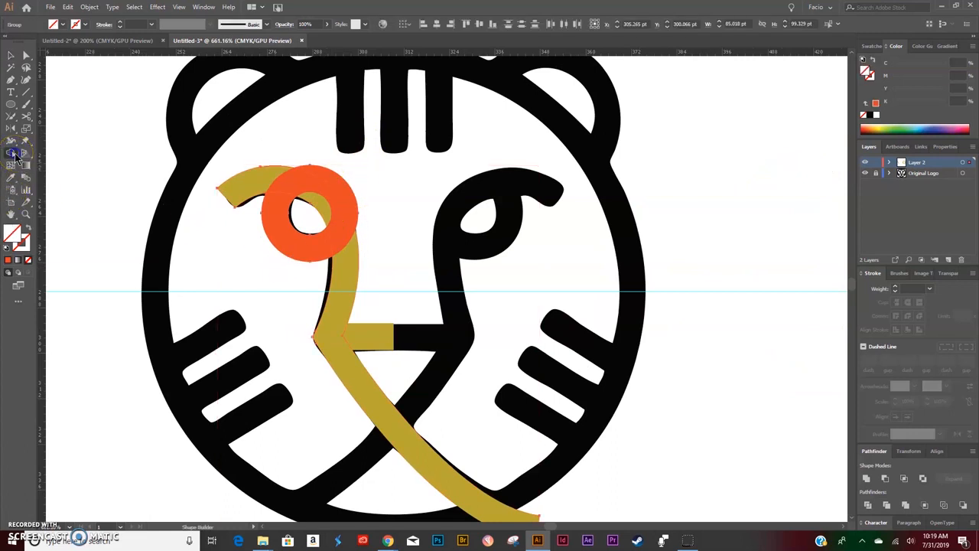
click(346, 198)
key(v)
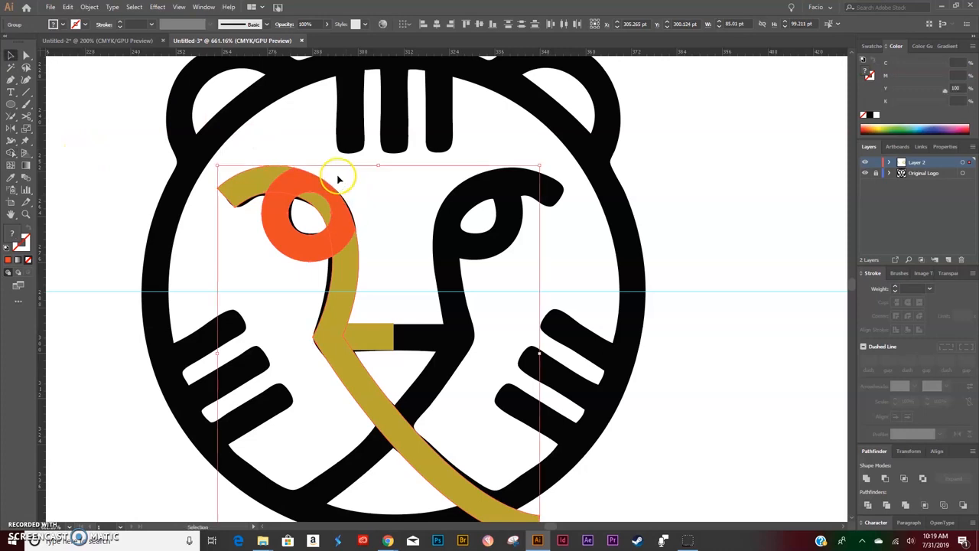
Step: Select all the drawn artwork and unite the overlapping shapes with Pathfinder
scroll(400, 296, down, 2)
key(a)
key(v)
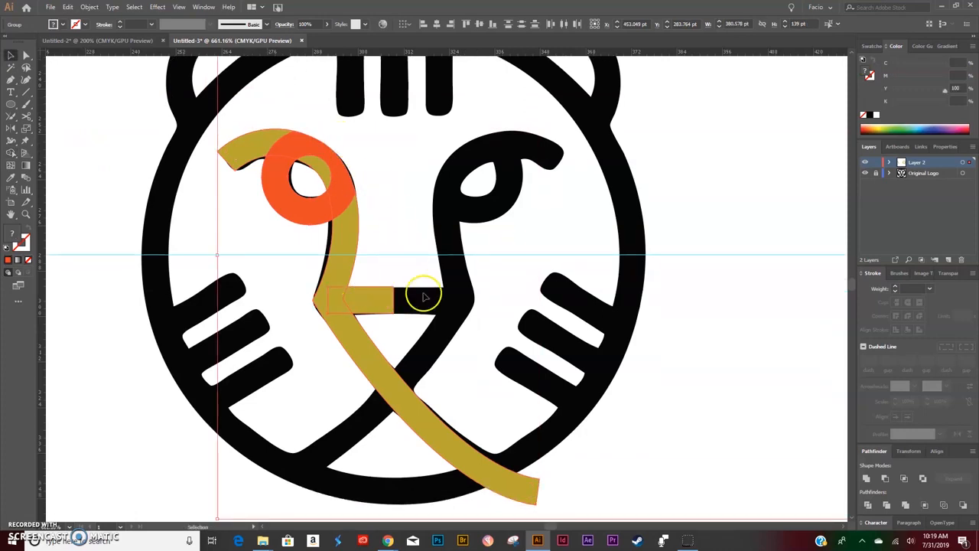
click(867, 479)
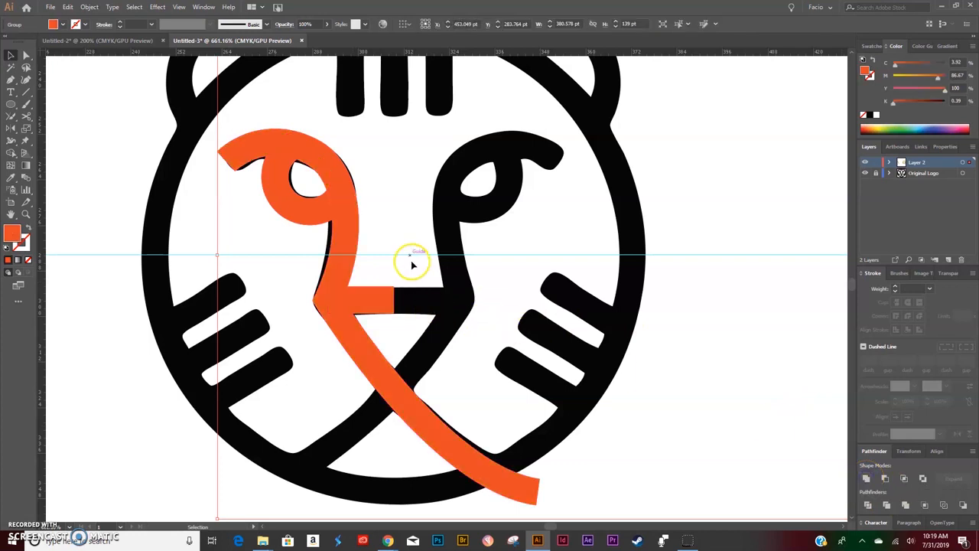
click(408, 225)
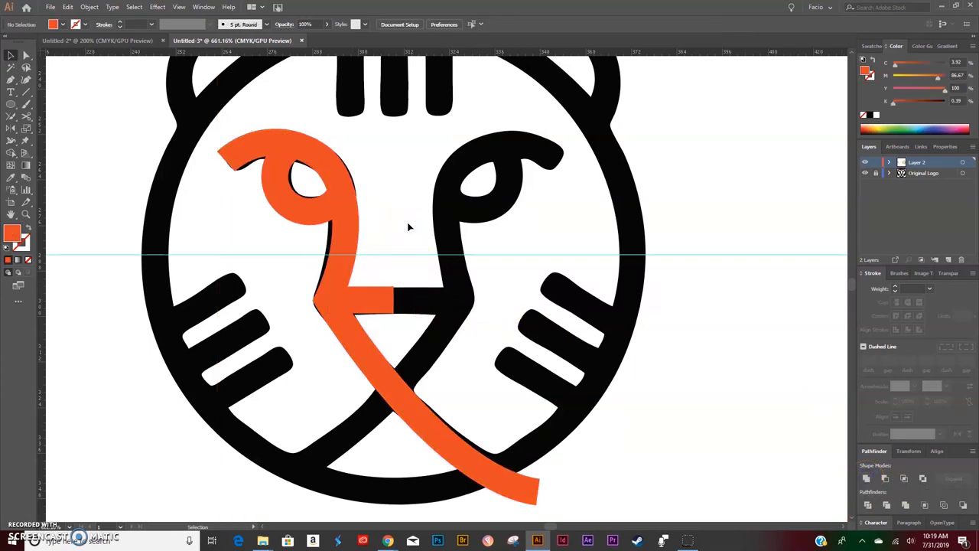
Step: Ungroup the united artwork to separate the half face from the ring with bars
key(ctrl+minus)
key(ctrl+minus)
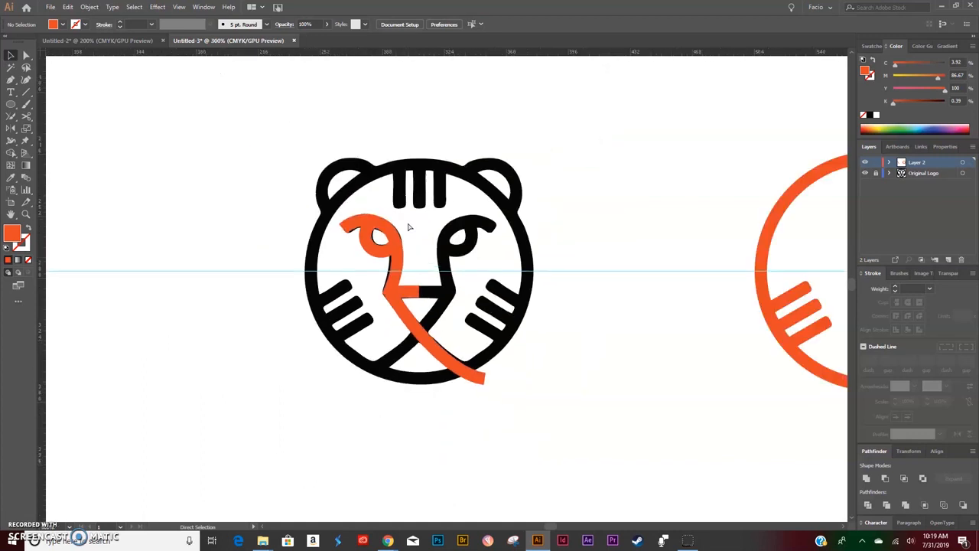
click(403, 247)
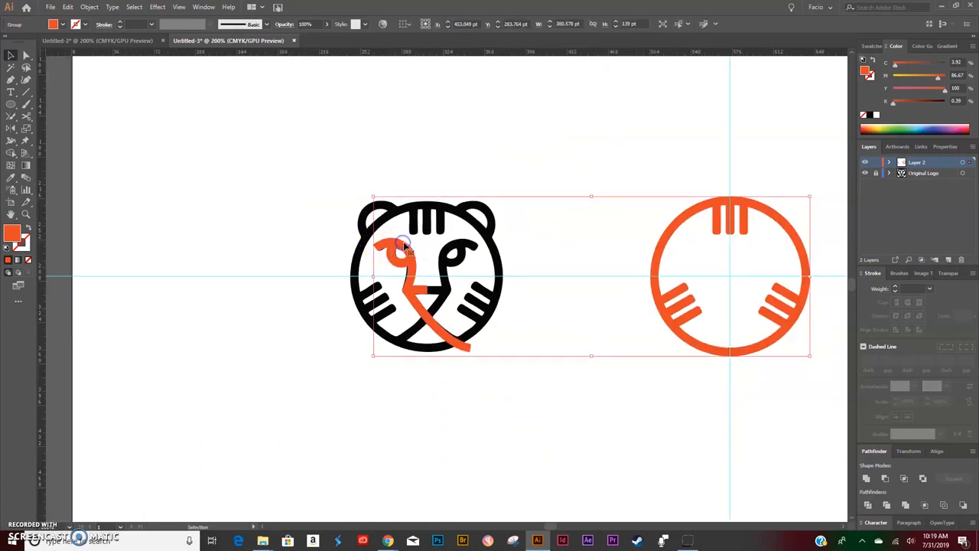
right_click(656, 261)
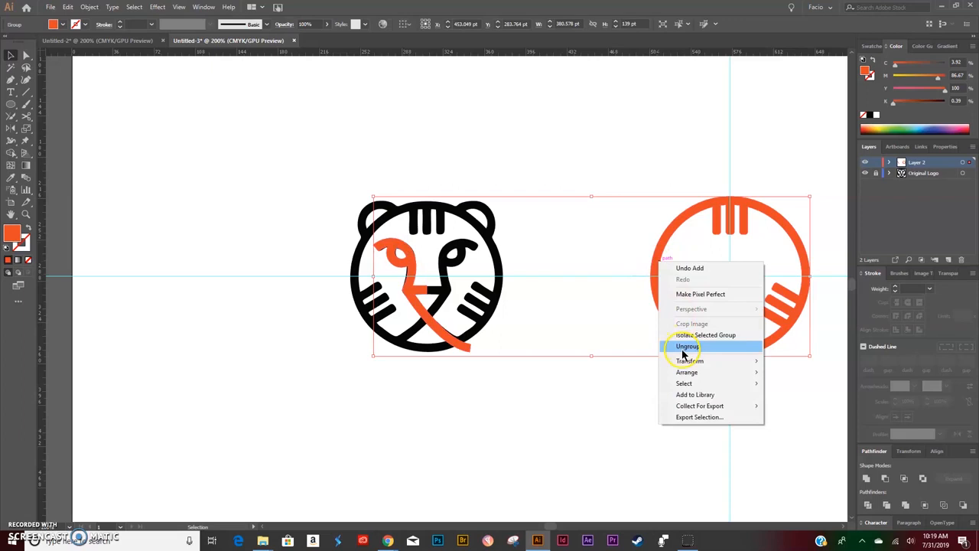
click(685, 346)
click(524, 424)
Step: Move the half face into the ring so the nose bar's inner end meets the vertical guide
drag(409, 292, 459, 281)
key(z)
click(723, 303)
key(a)
click(454, 280)
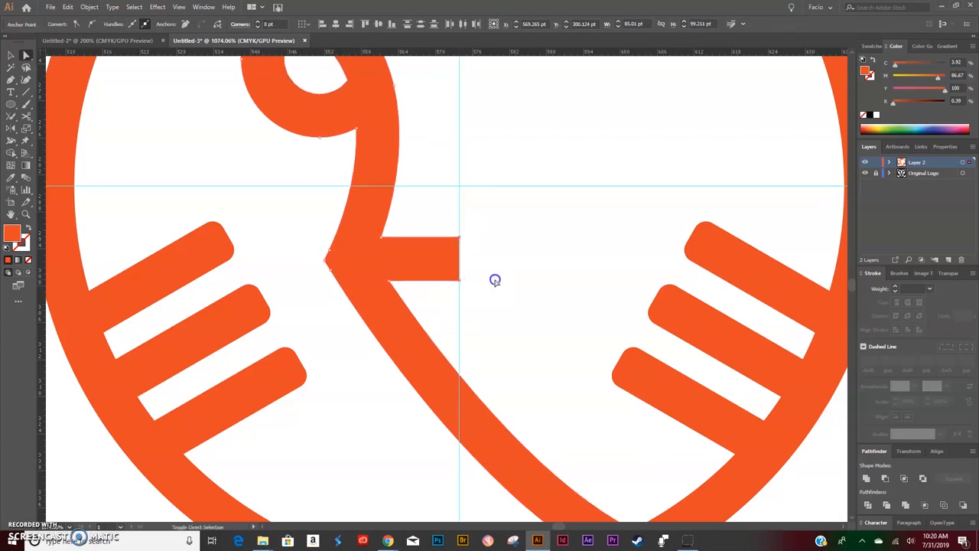
click(495, 281)
Step: Round the eyebrow's end corners and the nose's outer corner on the half face with a 2 pt corner radius
key(ctrl+minus)
key(ctrl+minus)
key(ctrl+minus)
key(ctrl+minus)
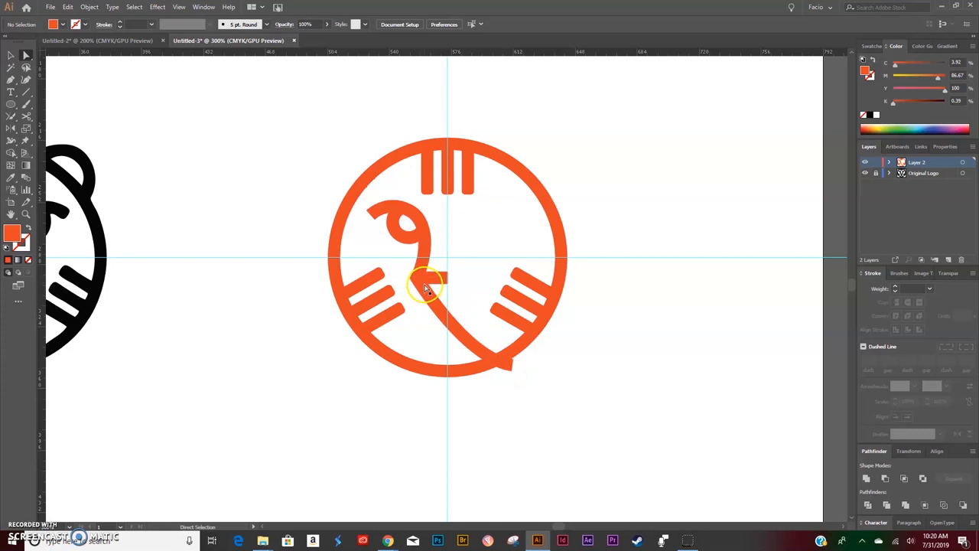
click(378, 223)
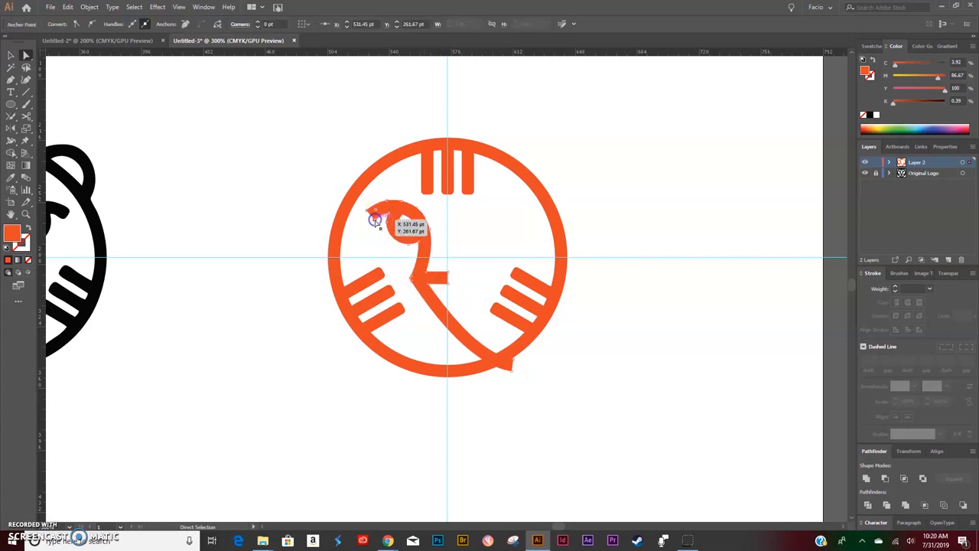
shift+click(368, 213)
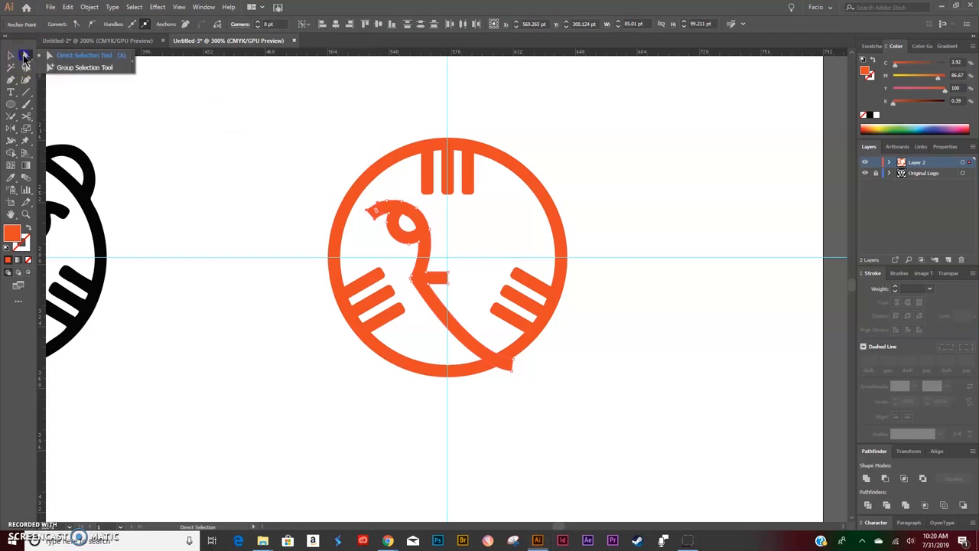
click(374, 220)
drag(375, 219, 368, 215)
click(367, 213)
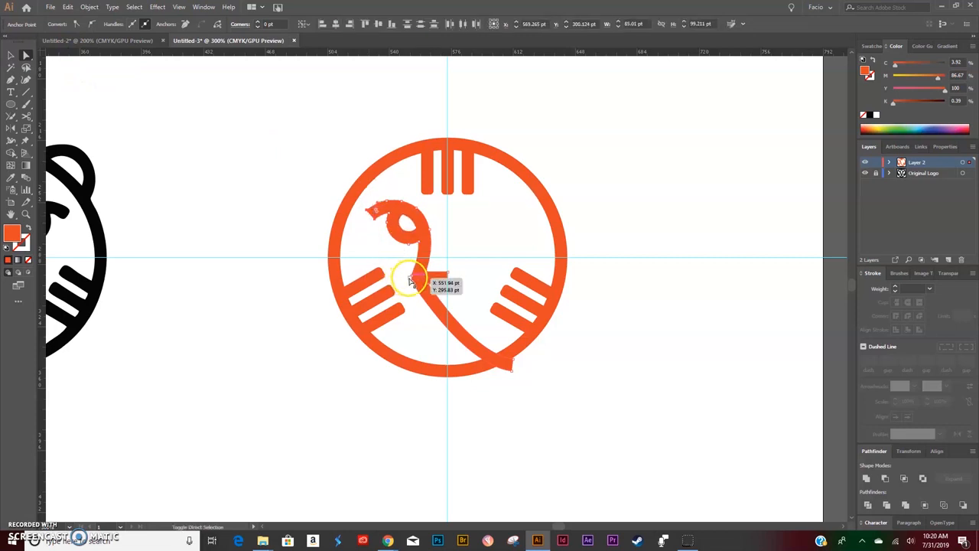
click(267, 23)
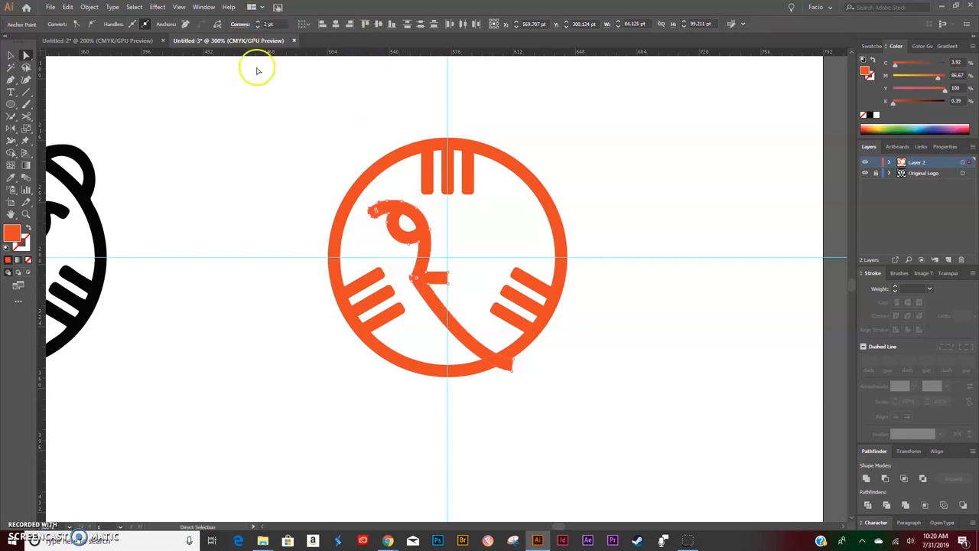
click(249, 365)
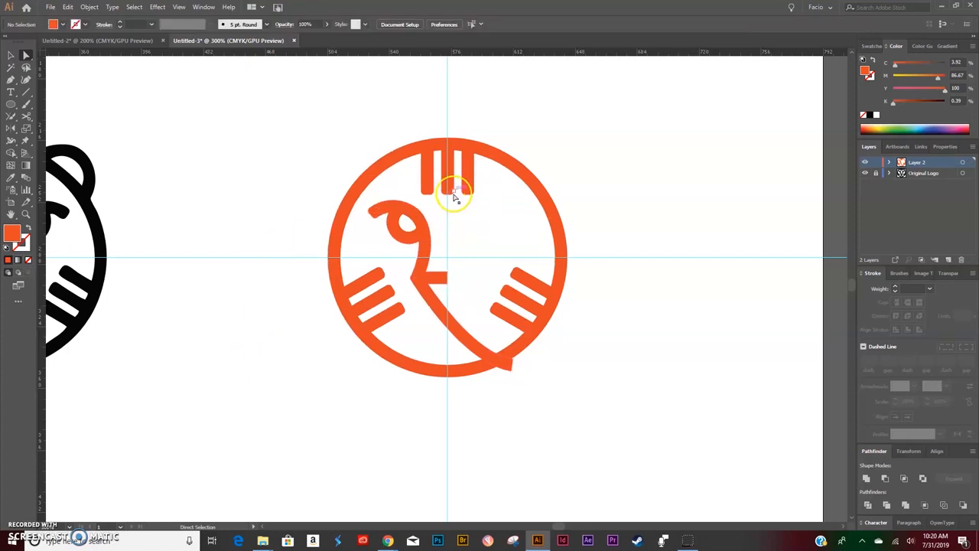
Step: Reflect a copy of the half face across the vertical guide to complete the tiger's face
key(v)
click(422, 265)
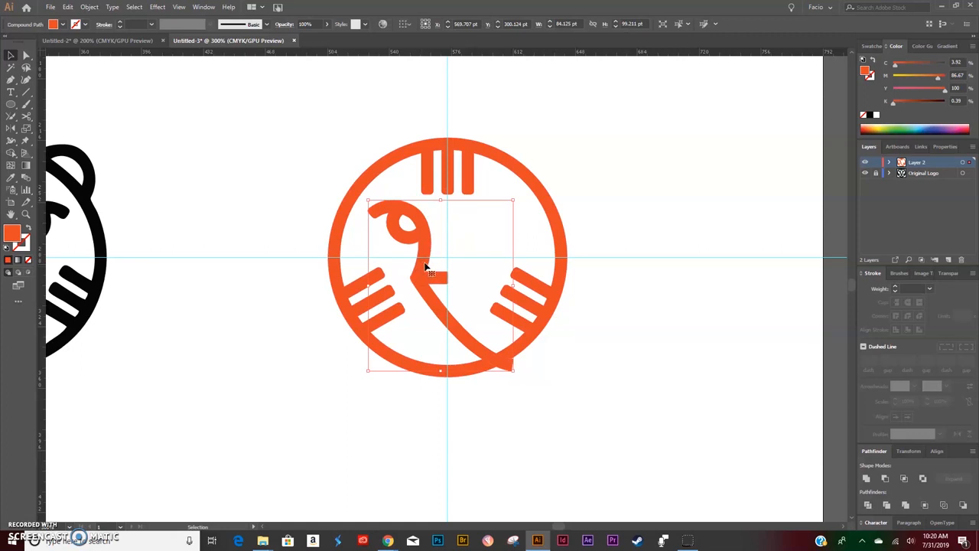
key(shift+w)
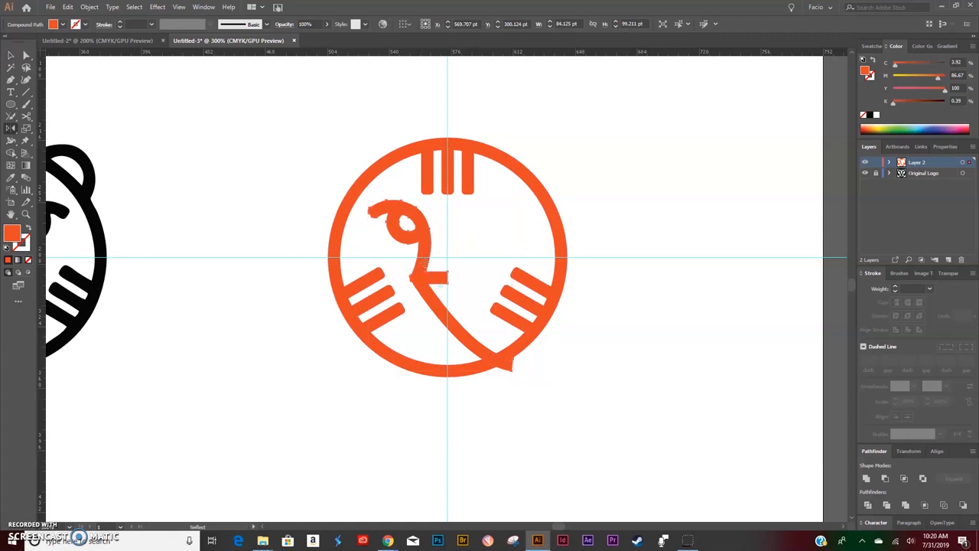
alt+click(447, 232)
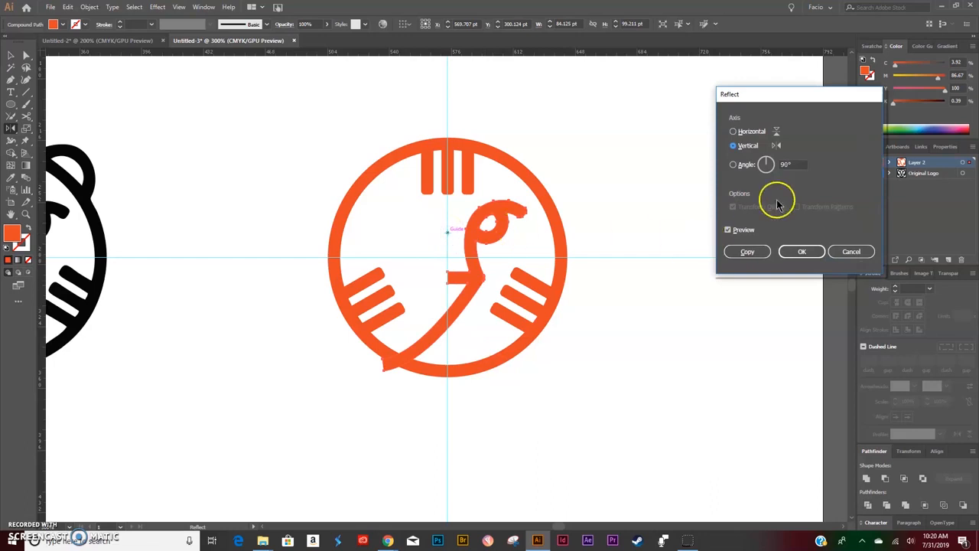
click(747, 252)
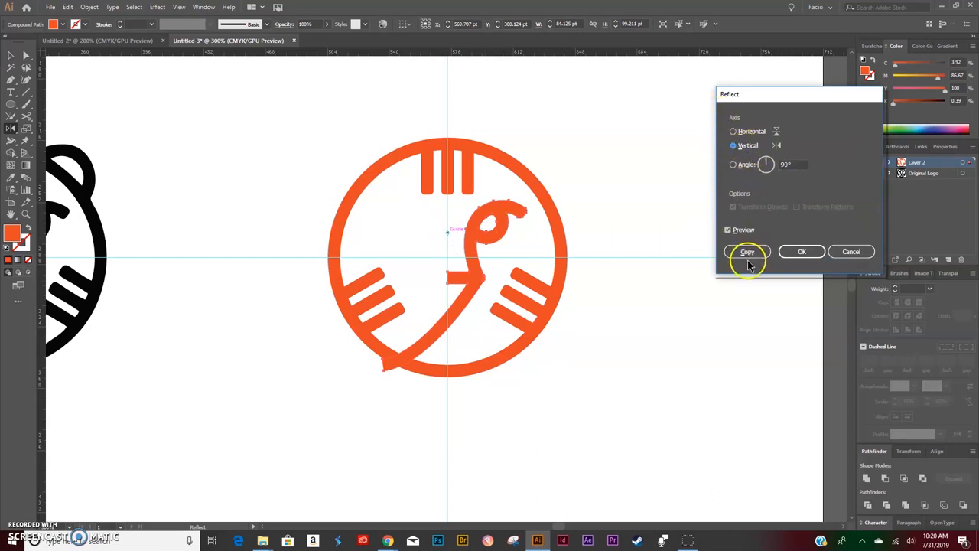
key(v)
click(661, 345)
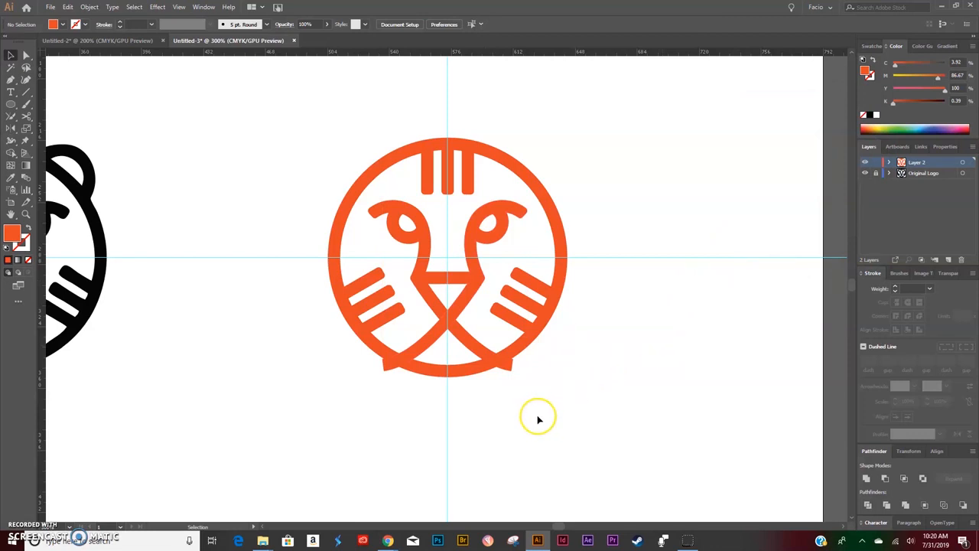
Step: Remove the two mouth line ends sticking out below the ring from the whole artwork with the Shape Builder tool
key(ctrl+minus)
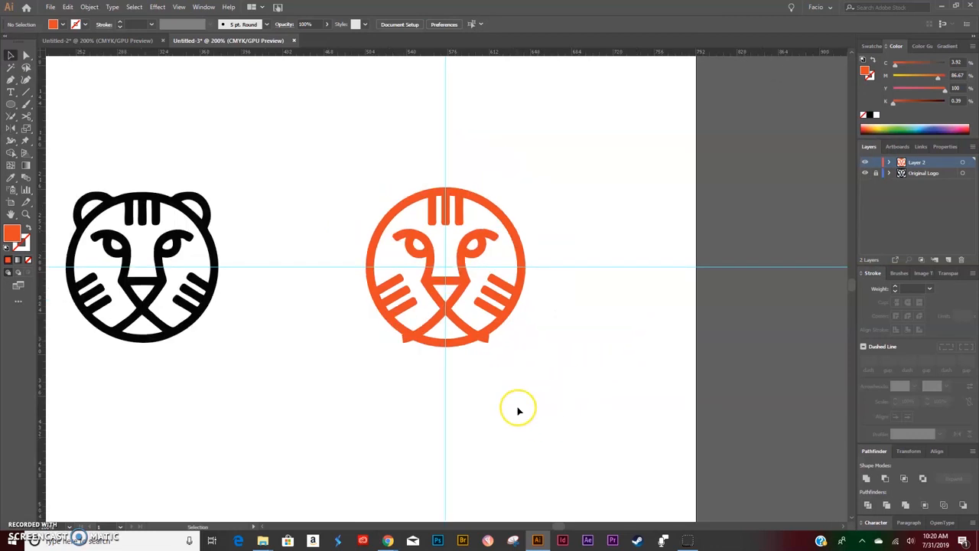
click(400, 334)
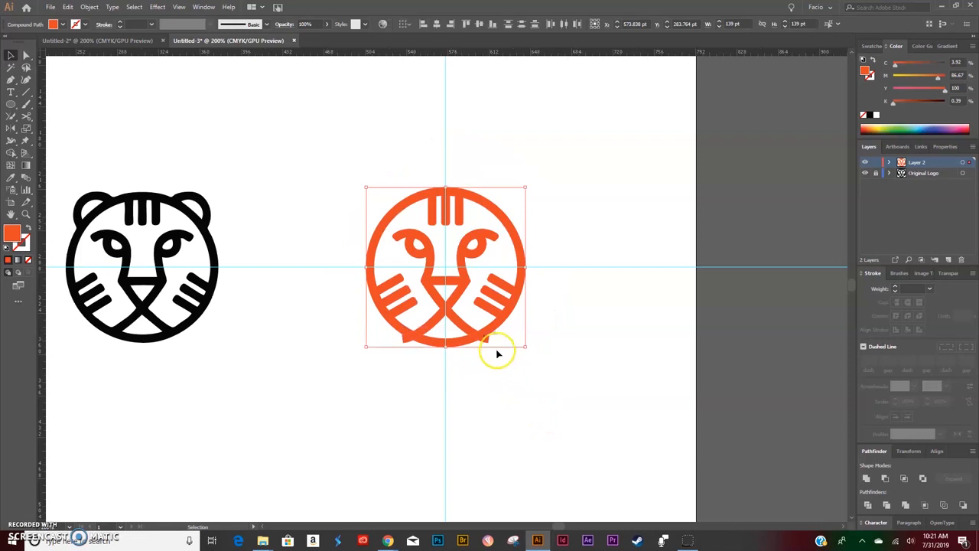
click(11, 153)
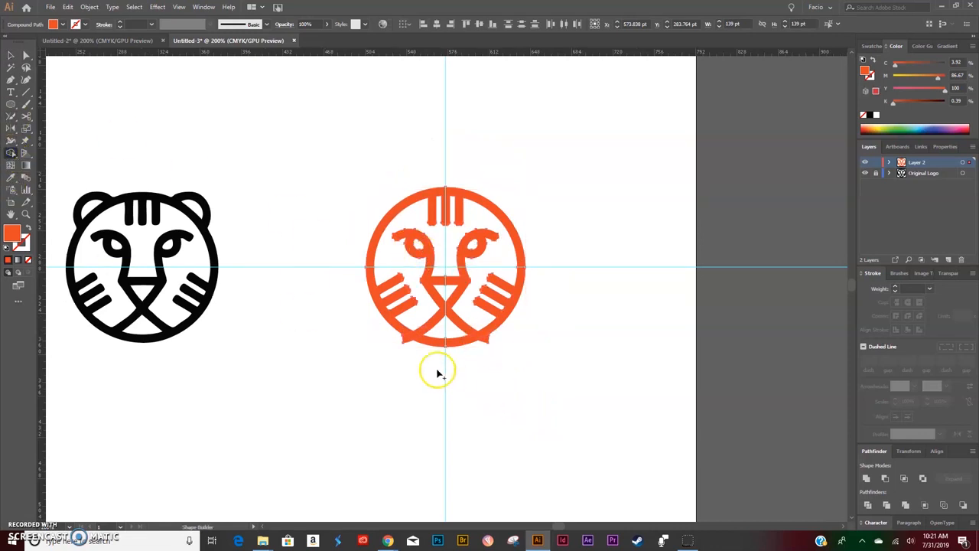
click(406, 342)
click(487, 345)
key(v)
click(375, 400)
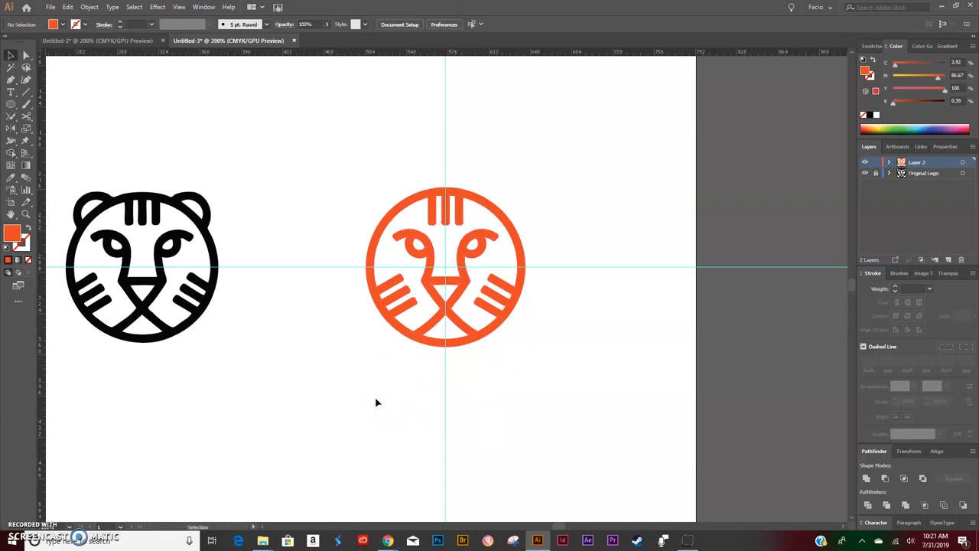
Step: Create a 26 by 26 pt circle beside the upper left of the tiger's head with the Ellipse tool
click(13, 105)
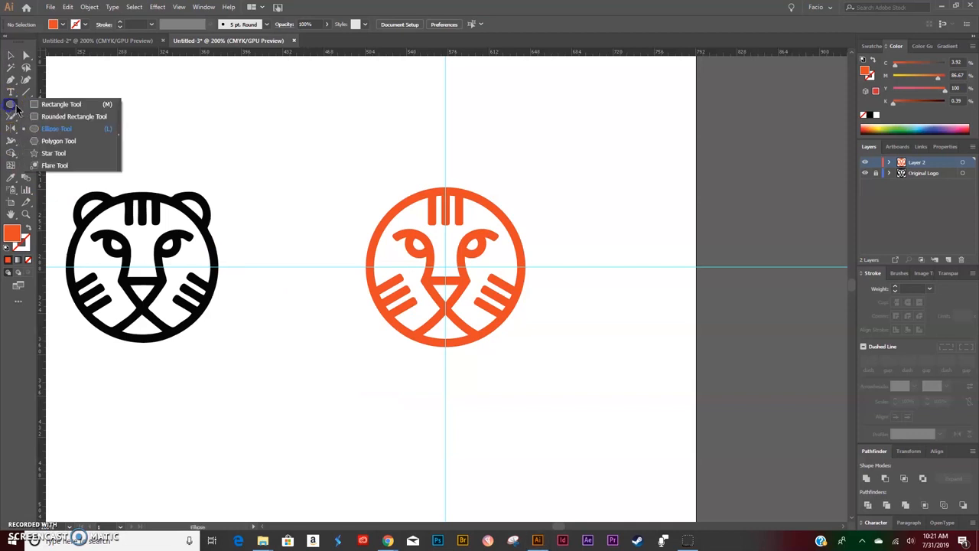
click(60, 130)
click(341, 208)
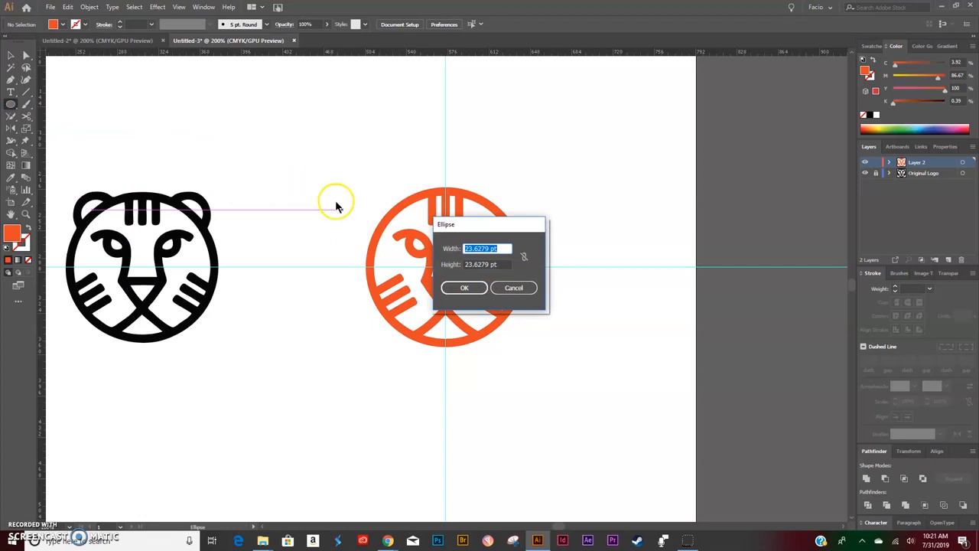
key(Tab)
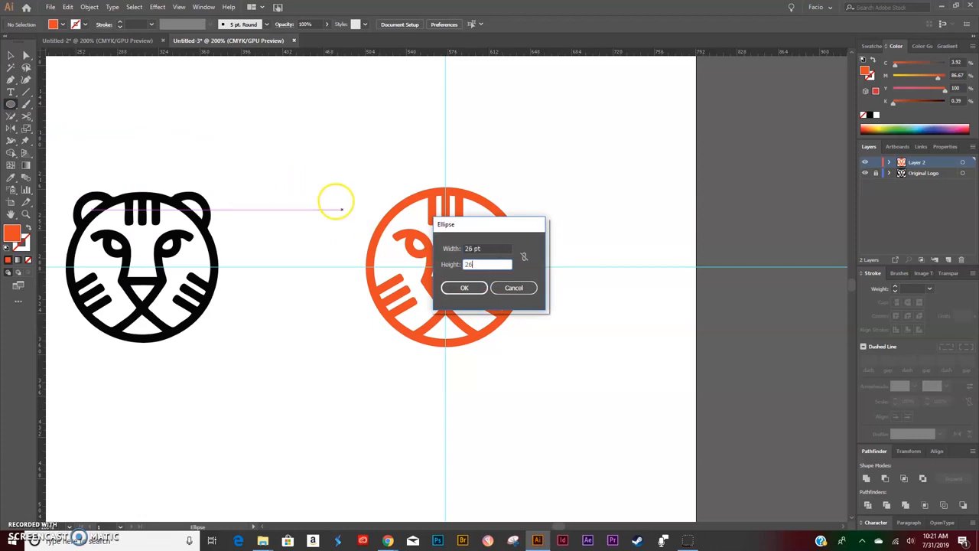
text(26)
key(Return)
key(v)
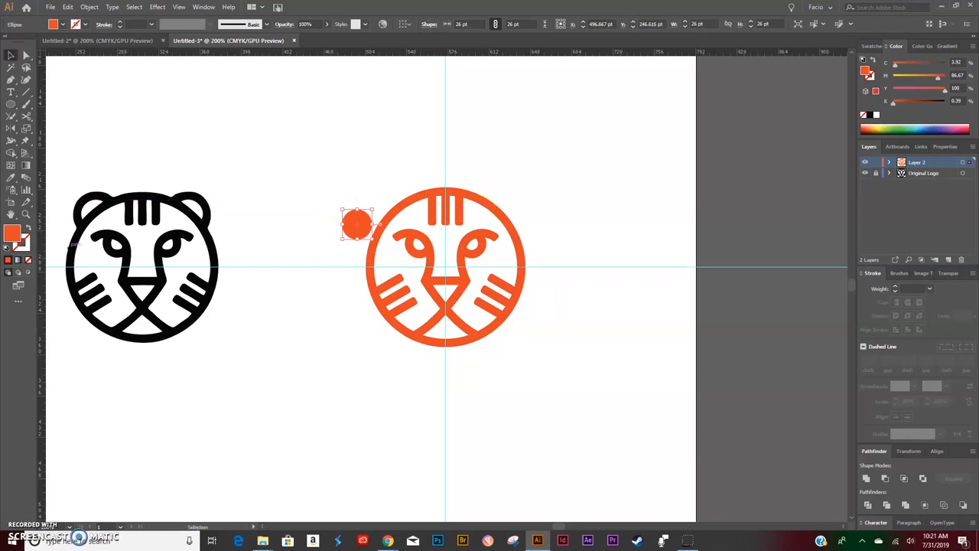
Step: Give the circle no fill and a 7 pt stroke aligned to the outside
click(28, 259)
click(903, 287)
text(7)
key(Return)
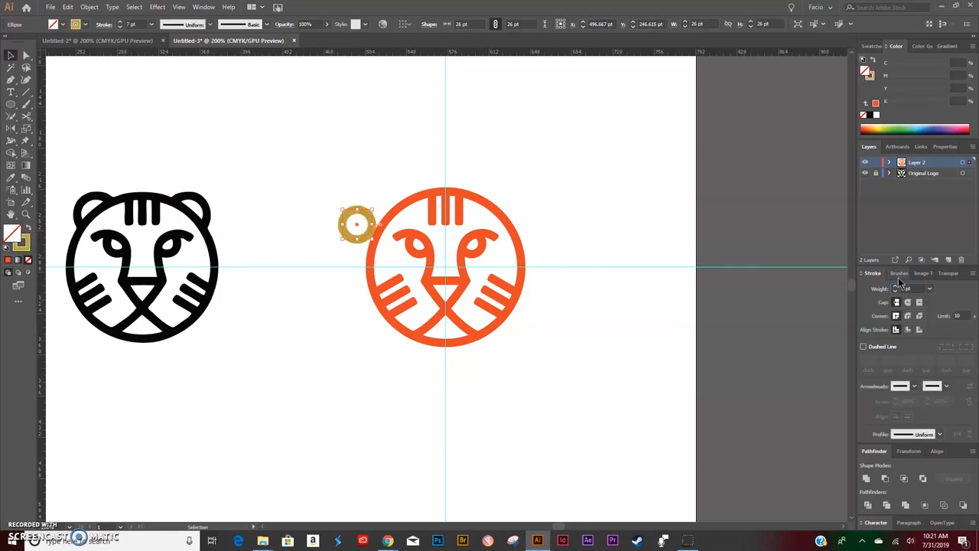
click(919, 330)
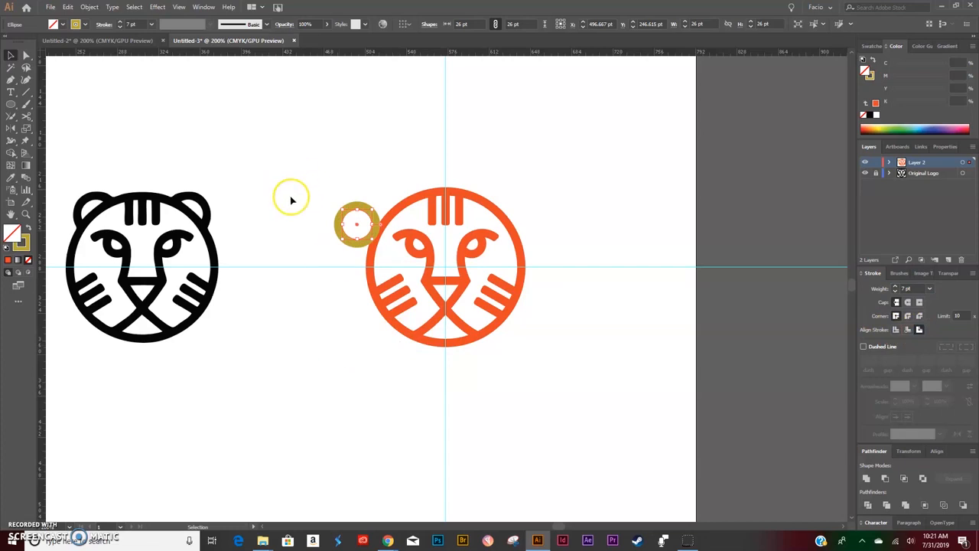
Step: Expand the circle's appearance and move the resulting ring onto the head's upper right edge as an ear
click(89, 7)
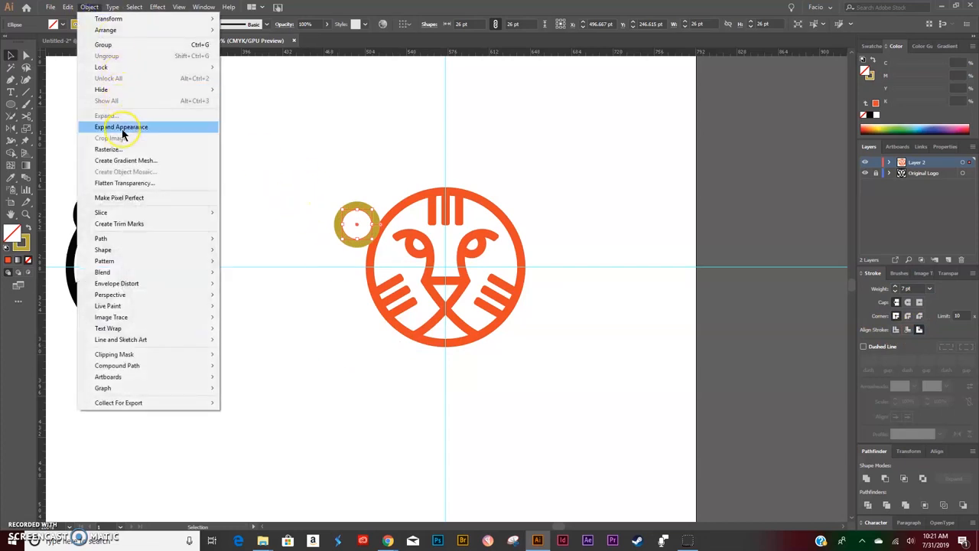
click(124, 127)
click(401, 145)
drag(366, 206, 507, 195)
Step: Move the whole orange artwork with its ear ring over the original logo and nudge it so the tops of the heads line up
drag(601, 172, 251, 363)
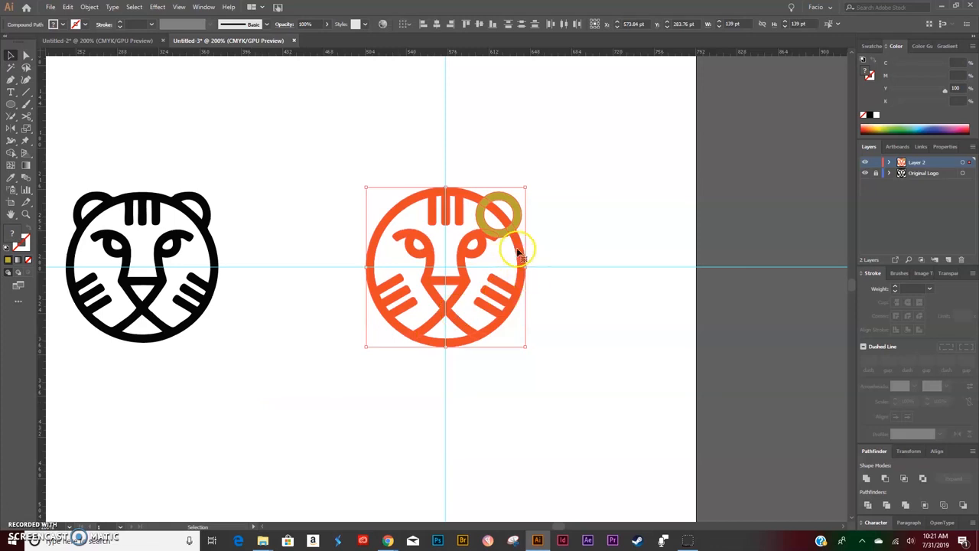
drag(518, 250, 211, 235)
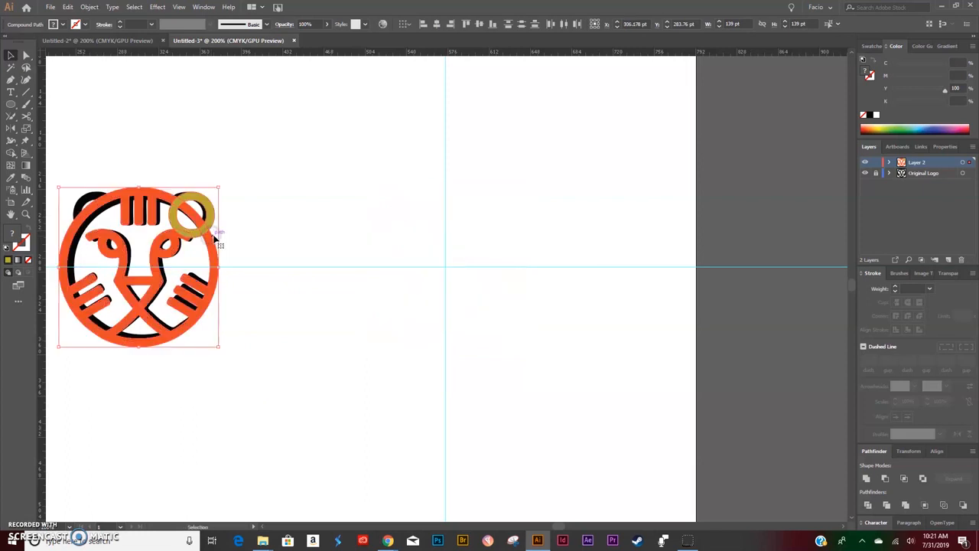
key(Down)
key(Right)
key(Right)
key(Right)
key(Right)
key(Right)
key(Right)
key(Left)
key(Left)
key(Left)
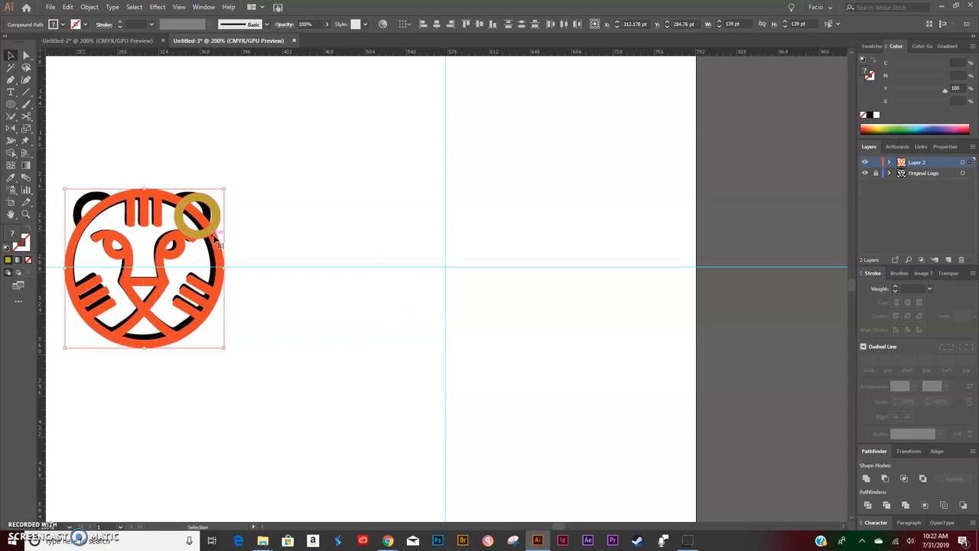
key(Right)
key(Up)
key(Up)
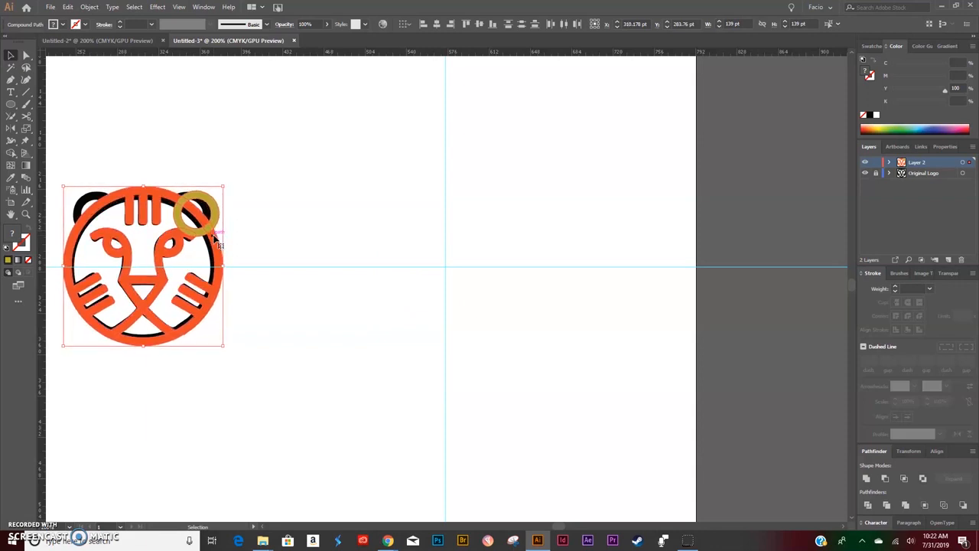
key(Down)
key(Down)
key(Down)
key(Down)
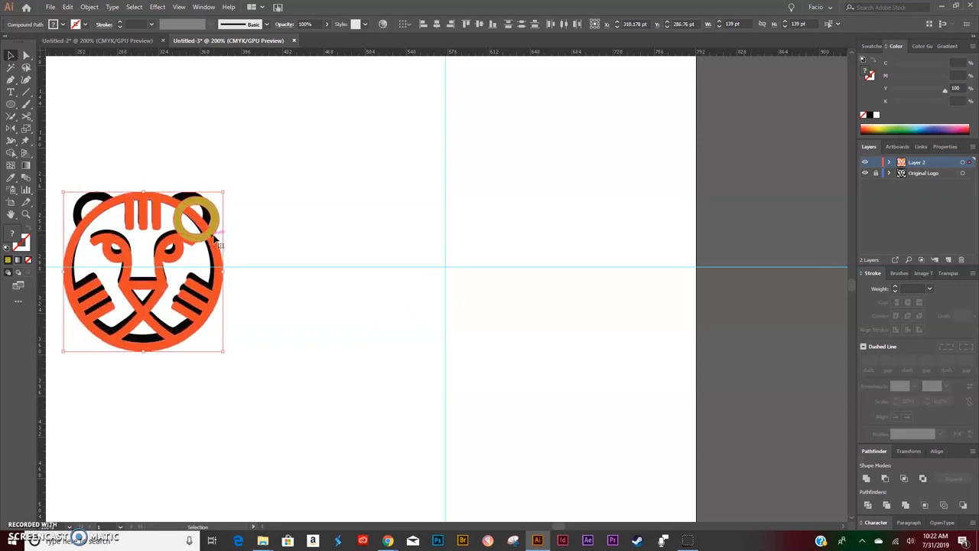
Step: Align the ear ring with the original logo's right ear and move the whole artwork back onto the vertical guide
click(200, 211)
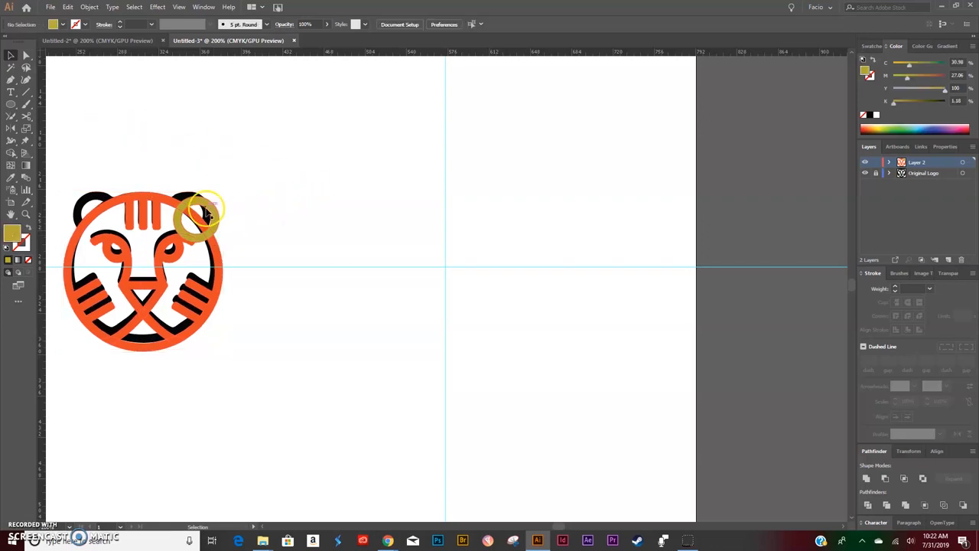
drag(206, 208, 200, 202)
drag(270, 169, 75, 401)
drag(213, 265, 523, 282)
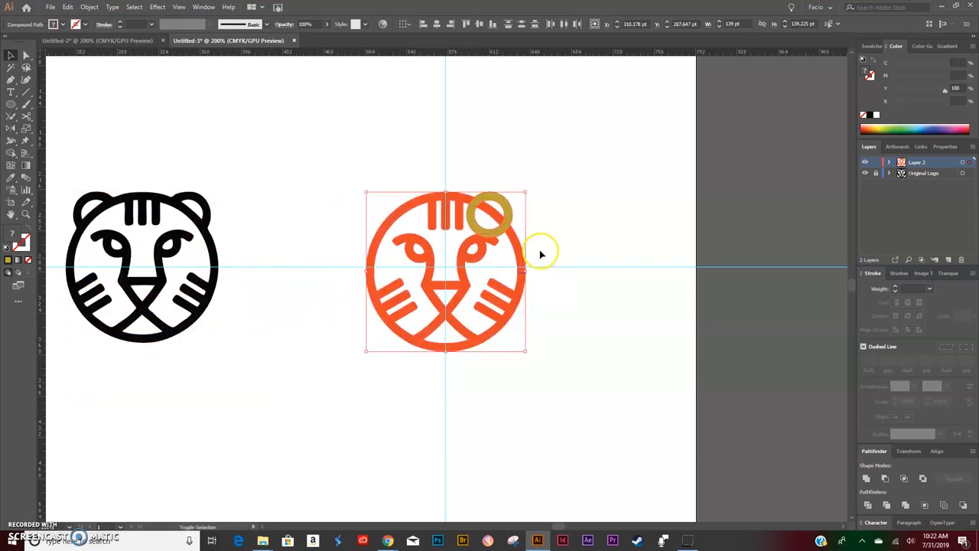
click(612, 176)
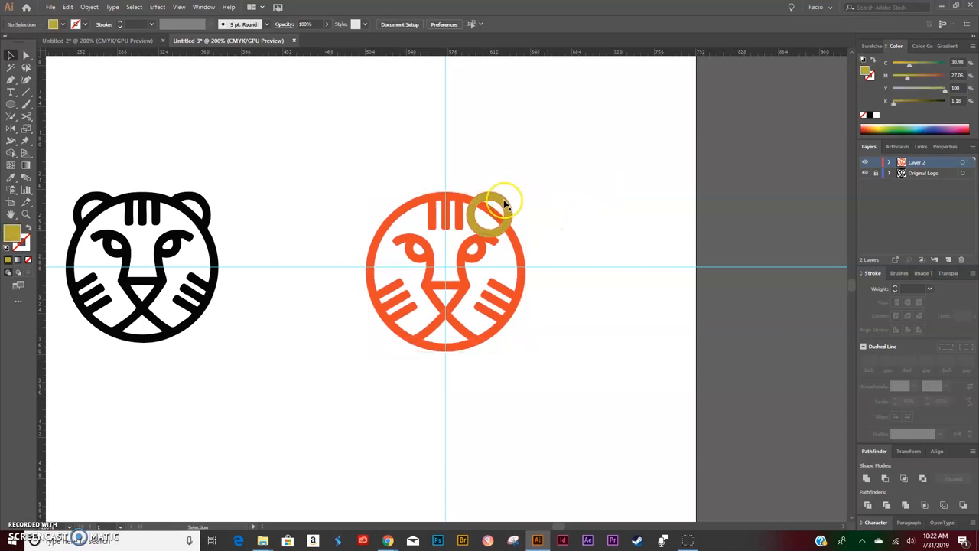
Step: Reflect a copy of the ear ring across the vertical guide to make the left ear
click(503, 200)
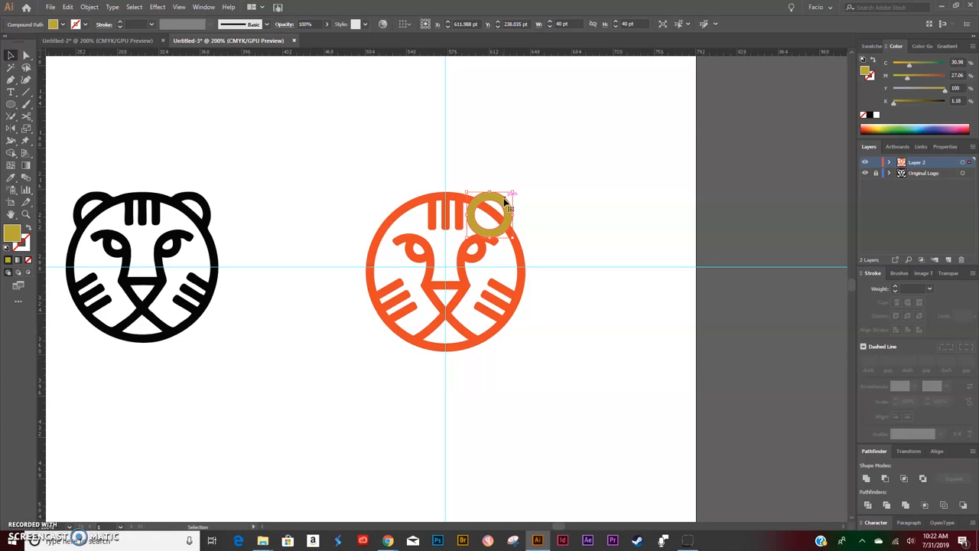
key(o)
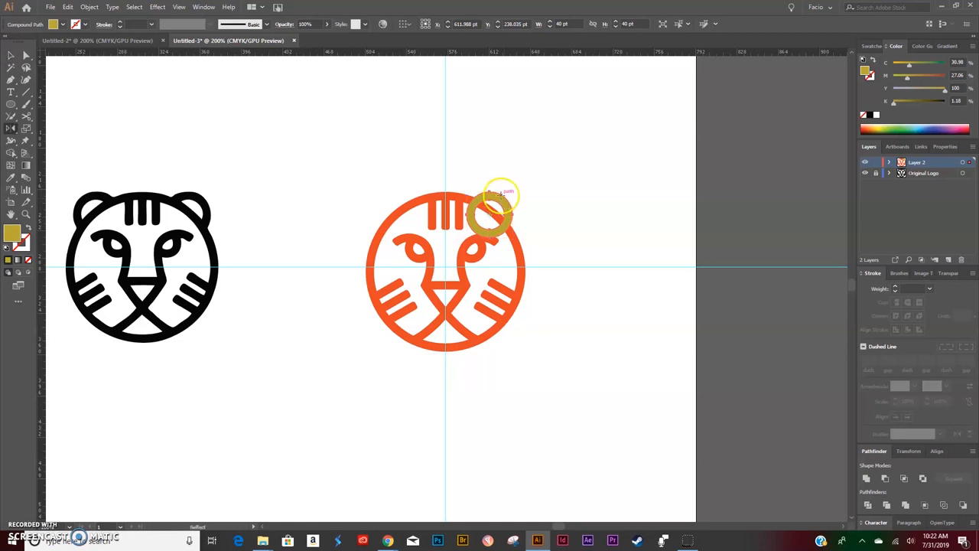
alt+click(444, 157)
click(739, 246)
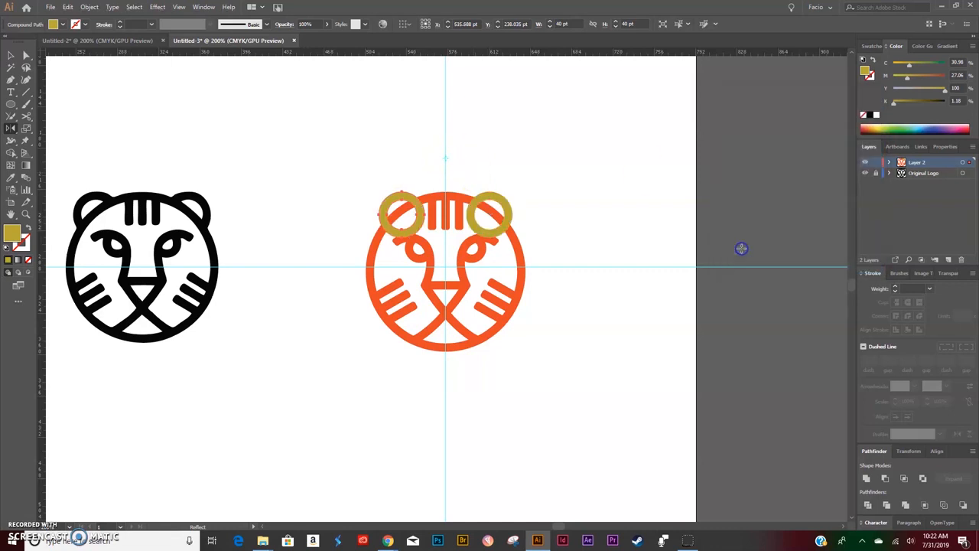
Step: Select both ear rings with the head and remove the ear parts inside the head with the Shape Builder tool
key(v)
shift+click(495, 204)
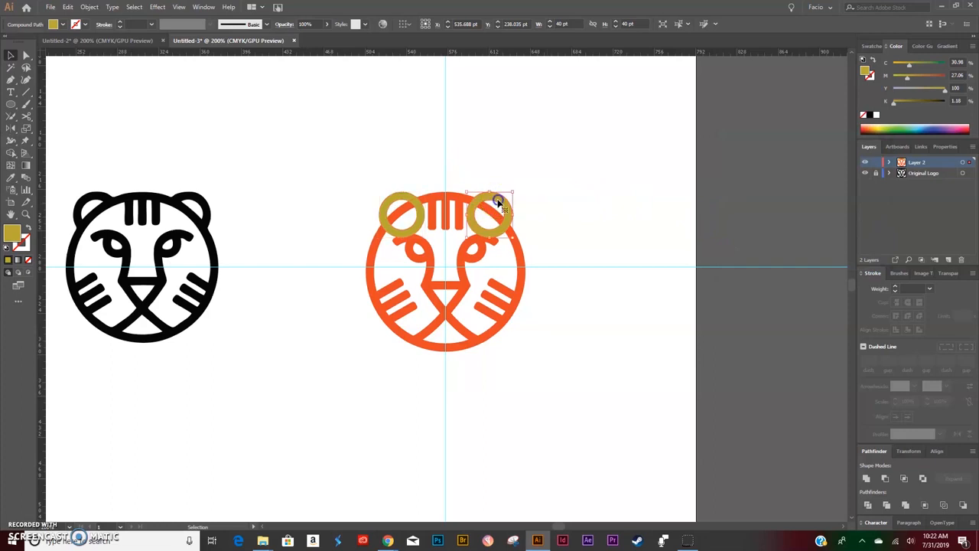
shift+click(390, 203)
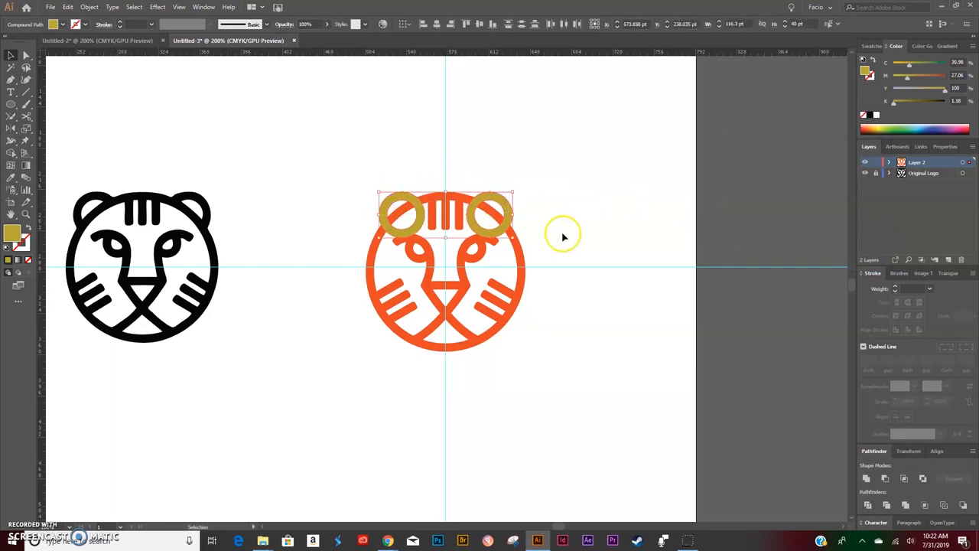
shift+click(521, 277)
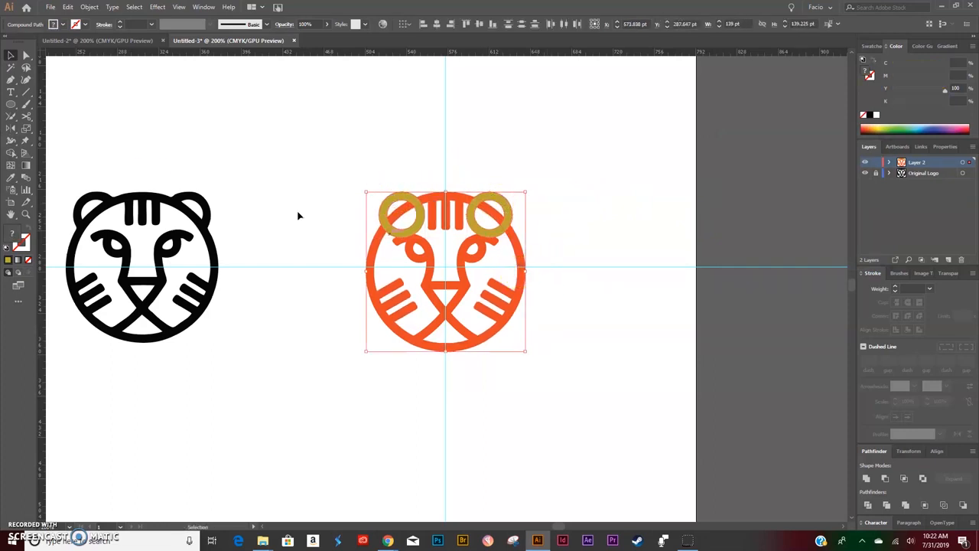
click(10, 152)
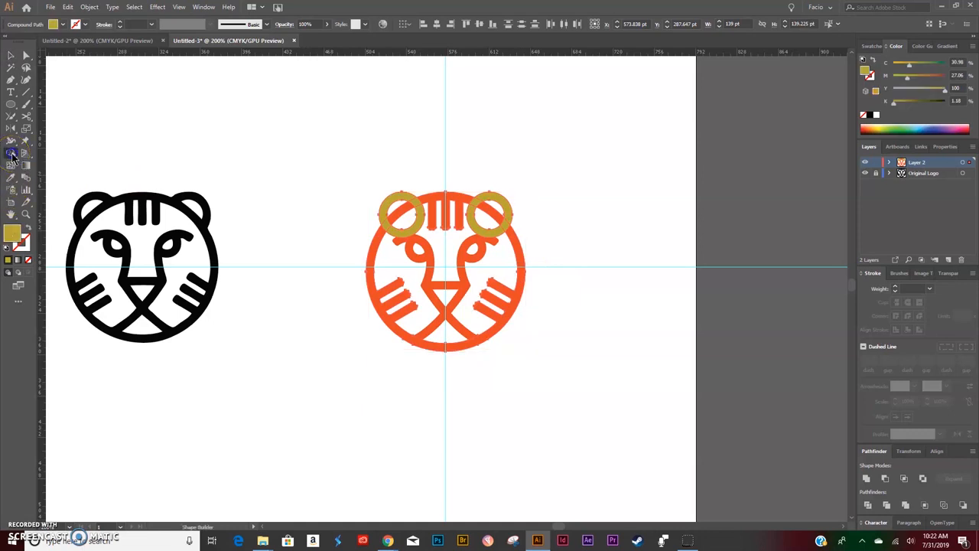
drag(387, 220, 415, 230)
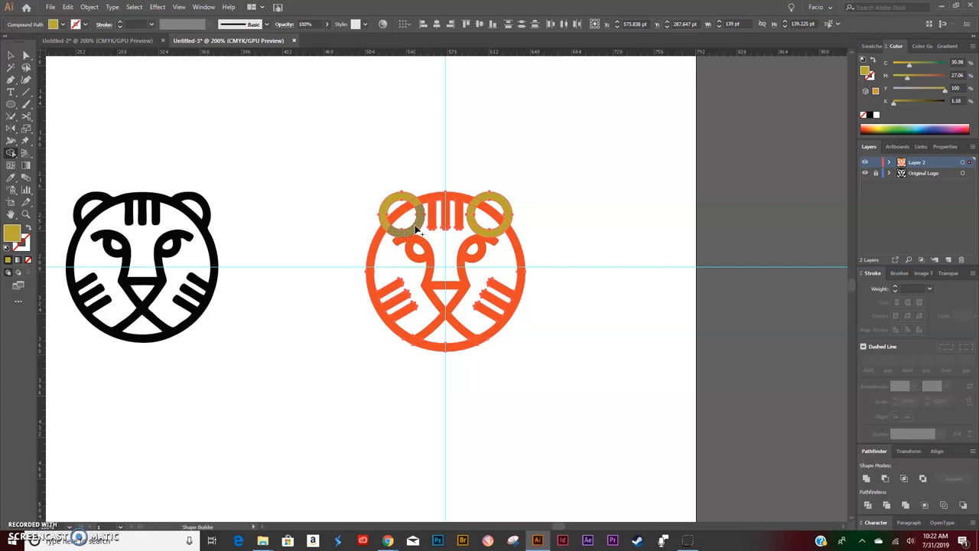
alt+click(415, 229)
alt+click(478, 229)
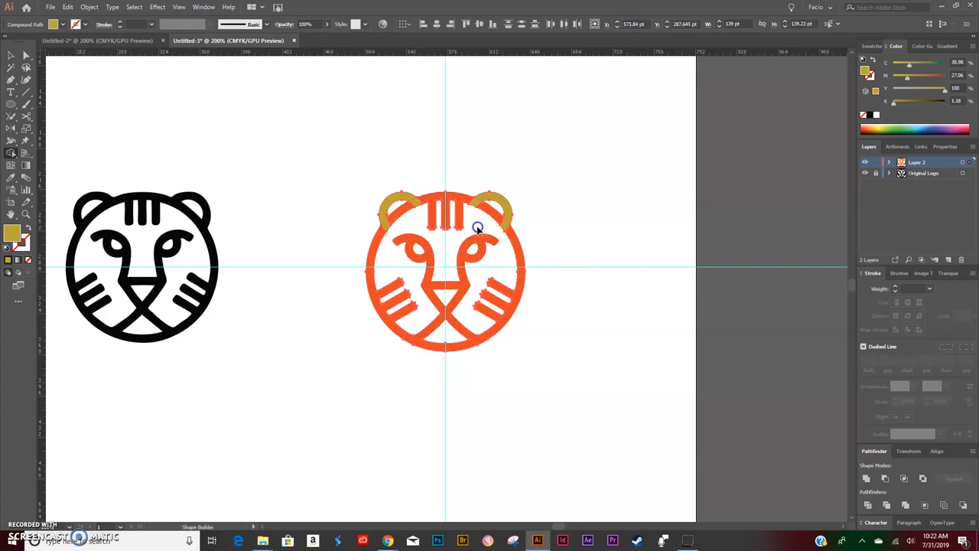
key(v)
click(629, 181)
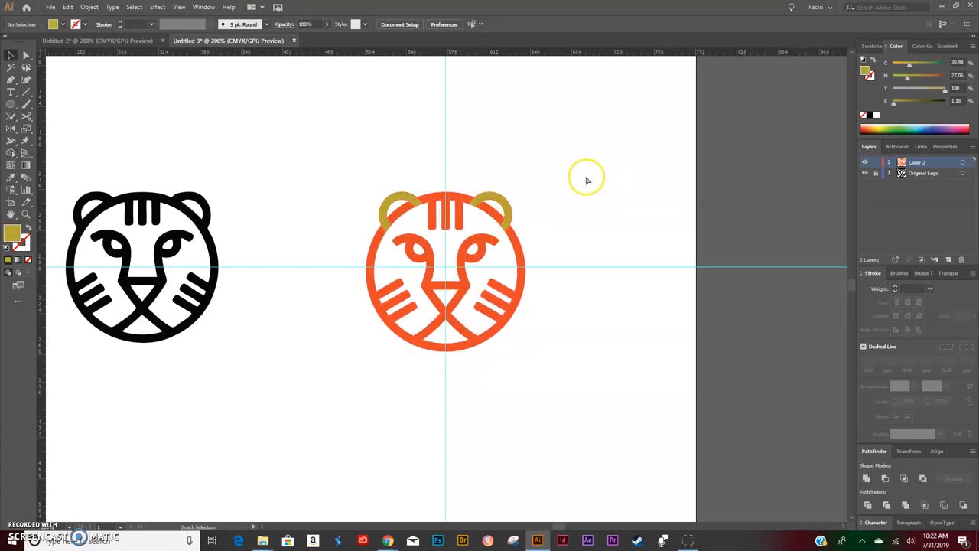
Step: Unite the whole orange tiger head and its ears into one shape and fill it with the black sampled from the original logo
key(ctrl+a)
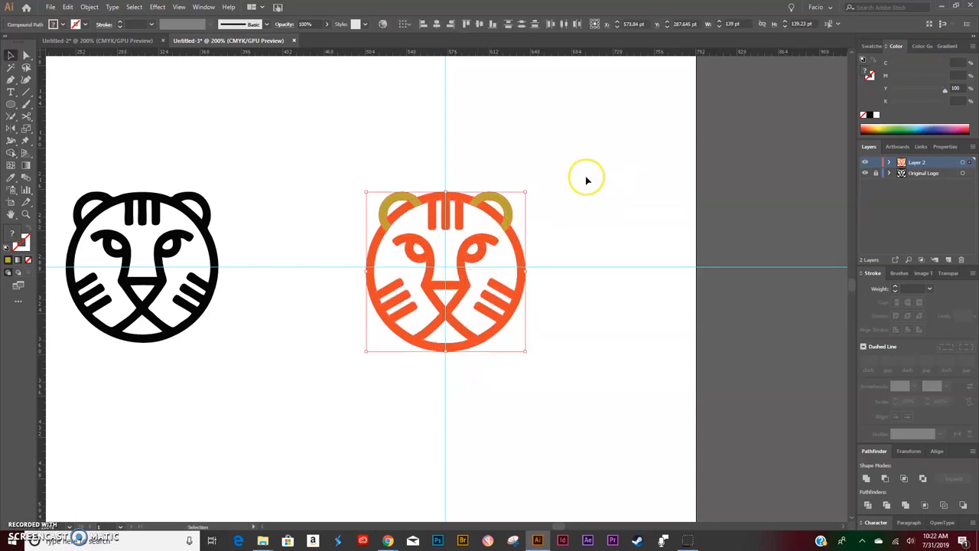
click(866, 479)
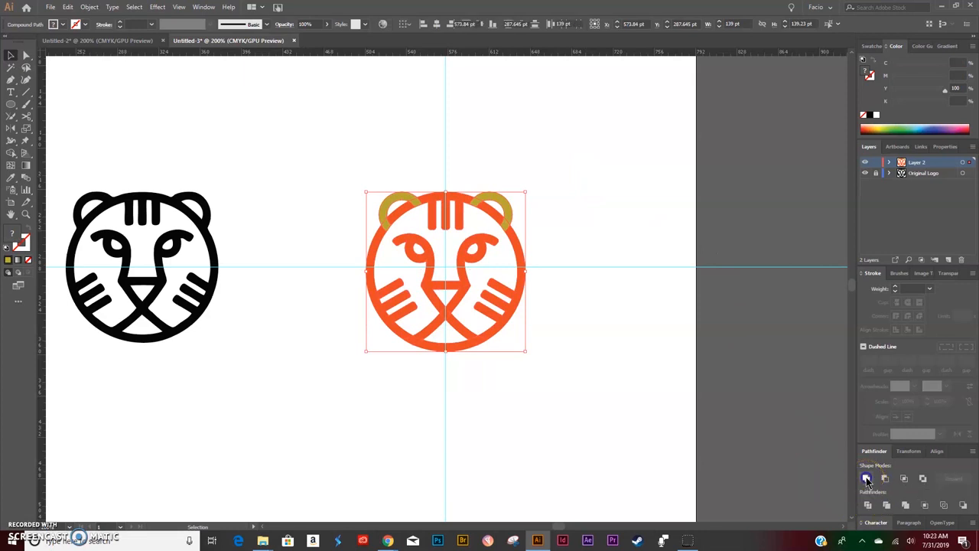
key(i)
click(217, 263)
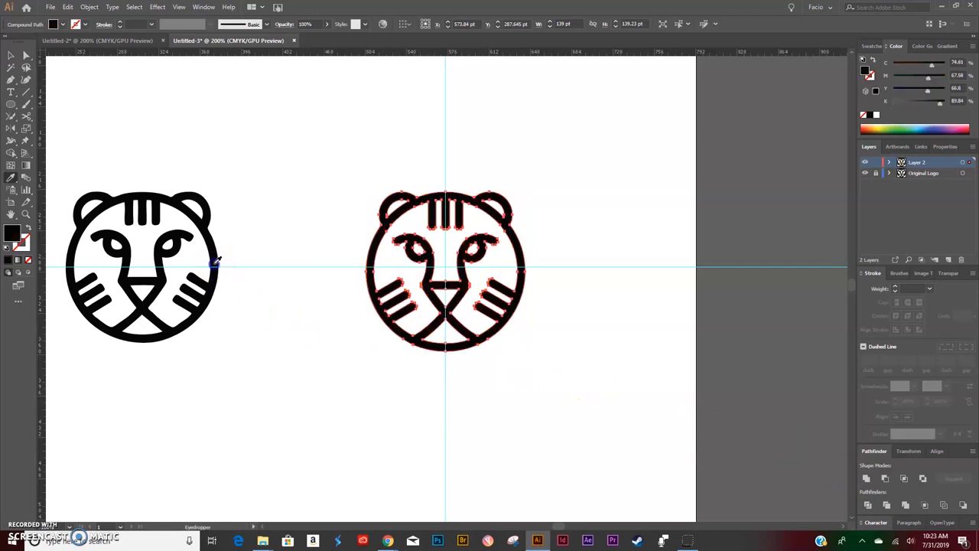
key(v)
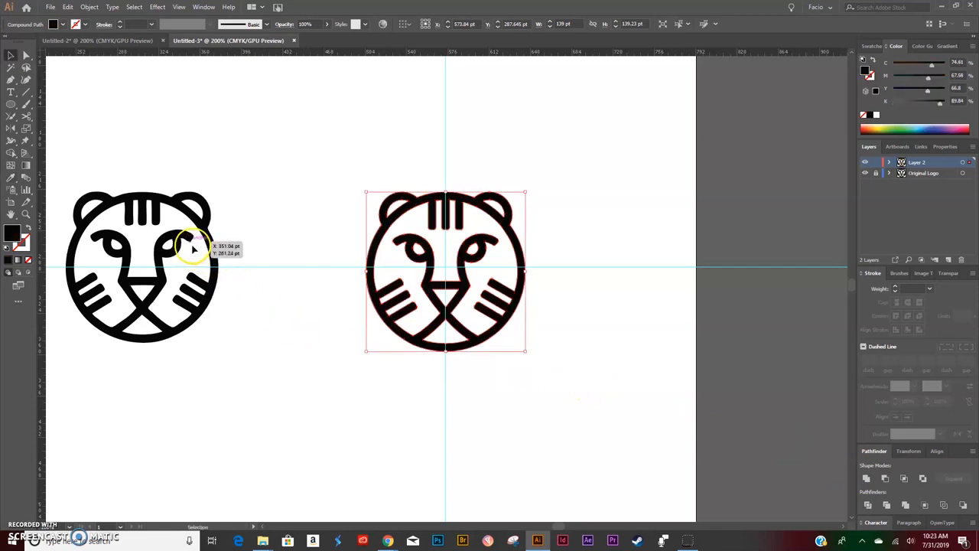
Step: Release the tiger head's compound path, make its paths into a compound path again, and deselect the artwork
click(88, 7)
mouse_move(139, 367)
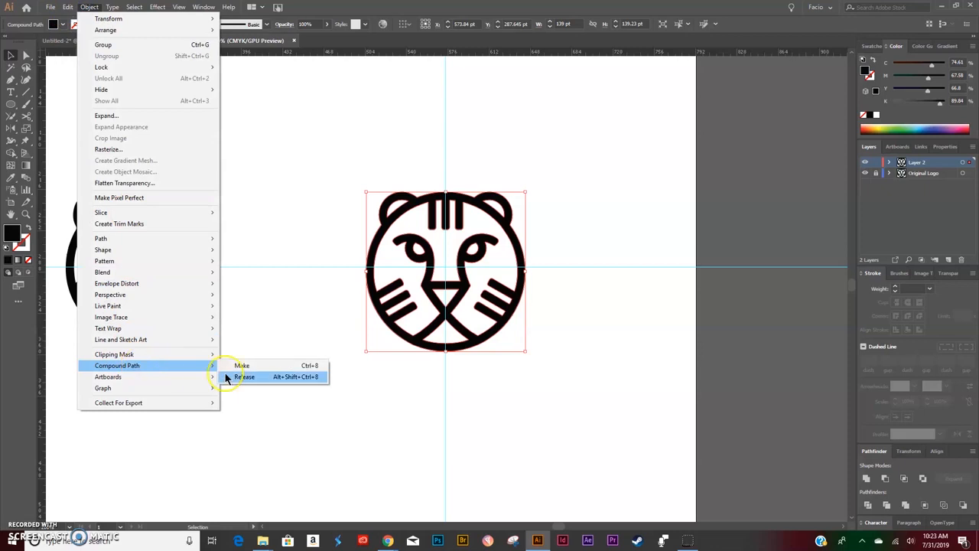
click(269, 374)
click(90, 8)
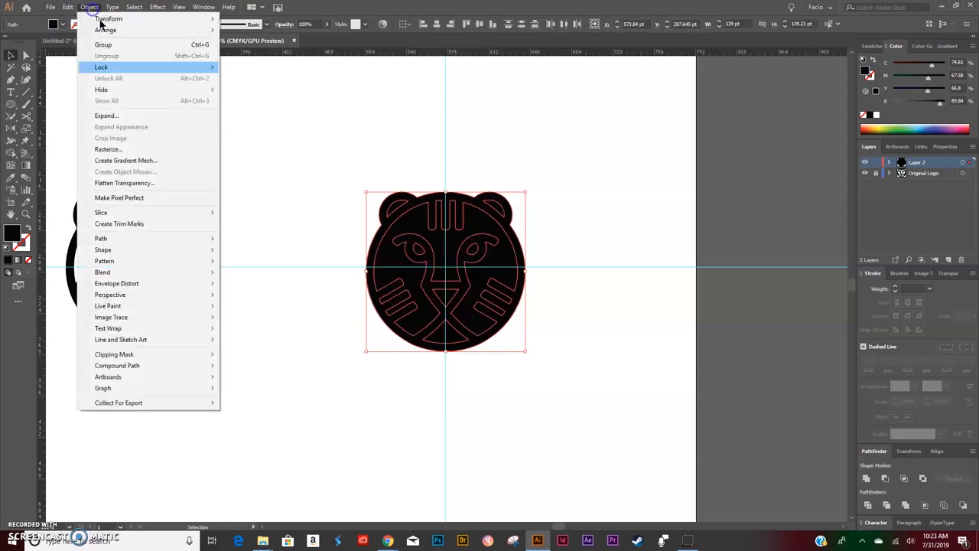
click(227, 368)
click(377, 381)
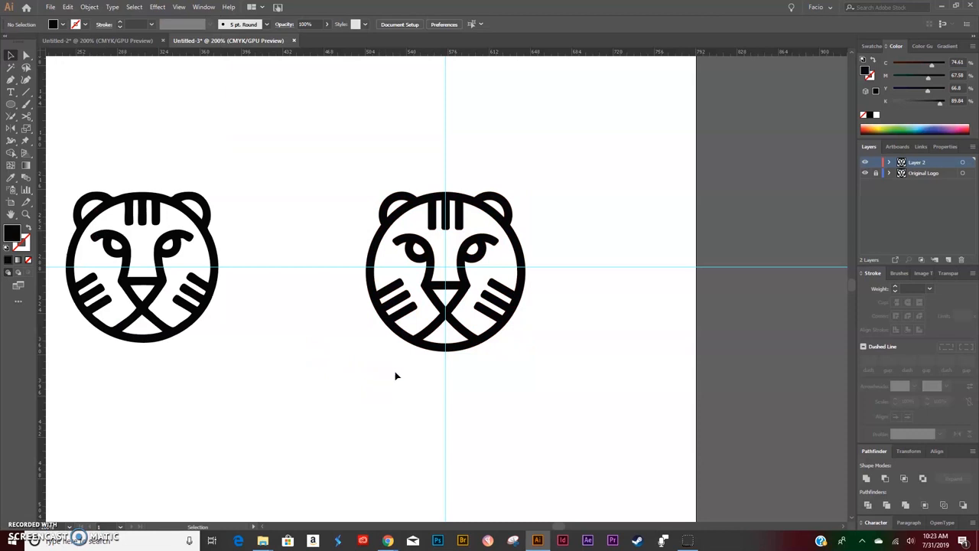